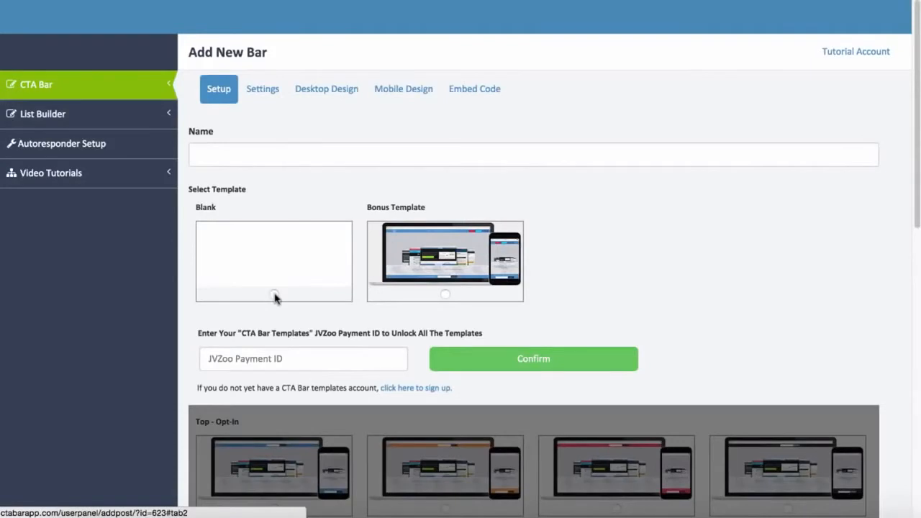
- Choose the Blank template, name the new bar "CTA Bar App", and continue to its settings
{"action": "scroll", "coordinate": [278, 306], "scroll_direction": "up", "scroll_amount": 3}
{"action": "scroll", "coordinate": [278, 305], "scroll_direction": "up", "scroll_amount": 5}
{"action": "left_click", "coordinate": [274, 295]}
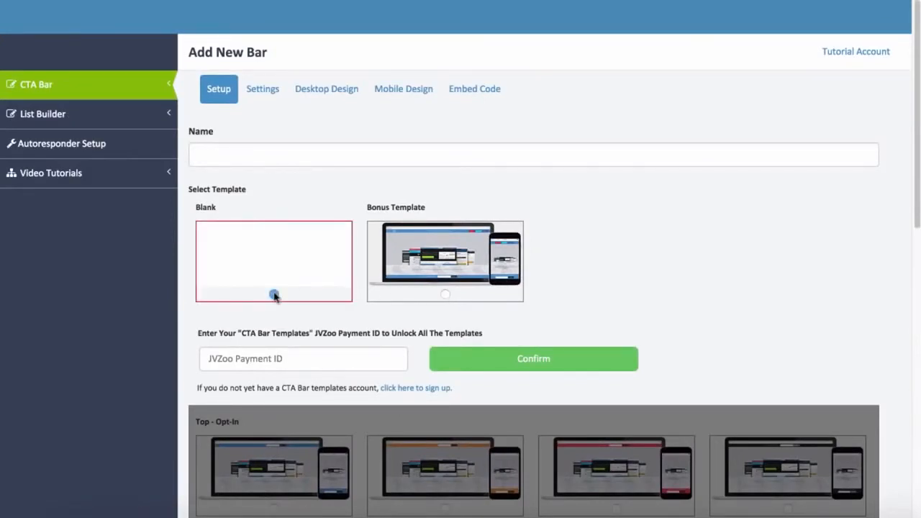
{"action": "left_click", "coordinate": [221, 153]}
{"action": "type", "text": "CTA Bar App"}
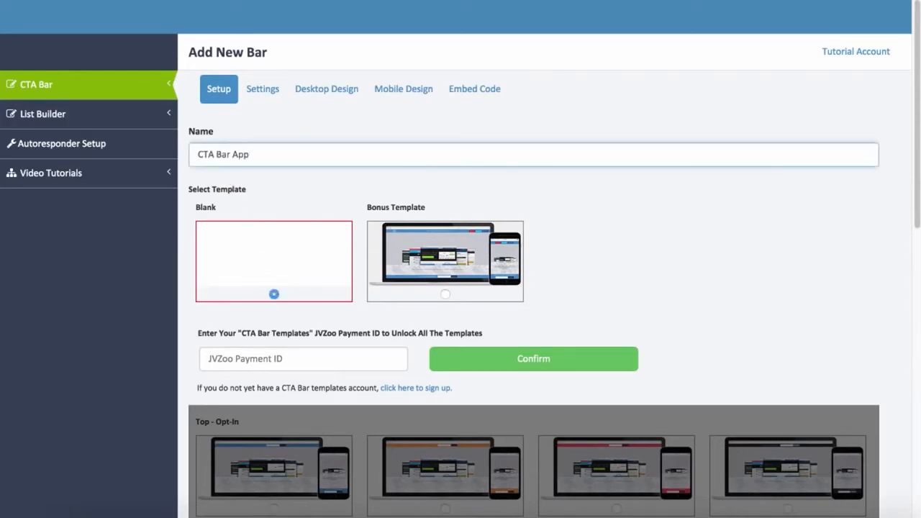
{"action": "scroll", "coordinate": [206, 193], "scroll_direction": "down", "scroll_amount": 10}
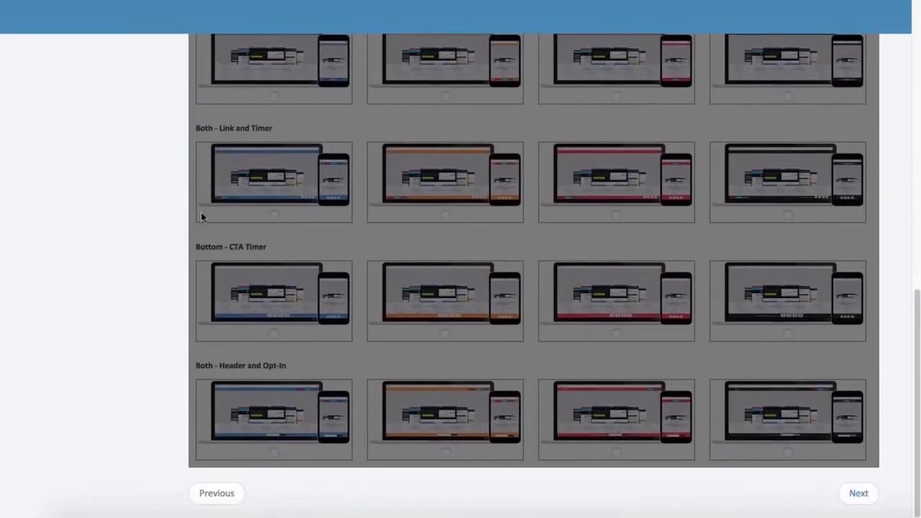
{"action": "left_click", "coordinate": [856, 493]}
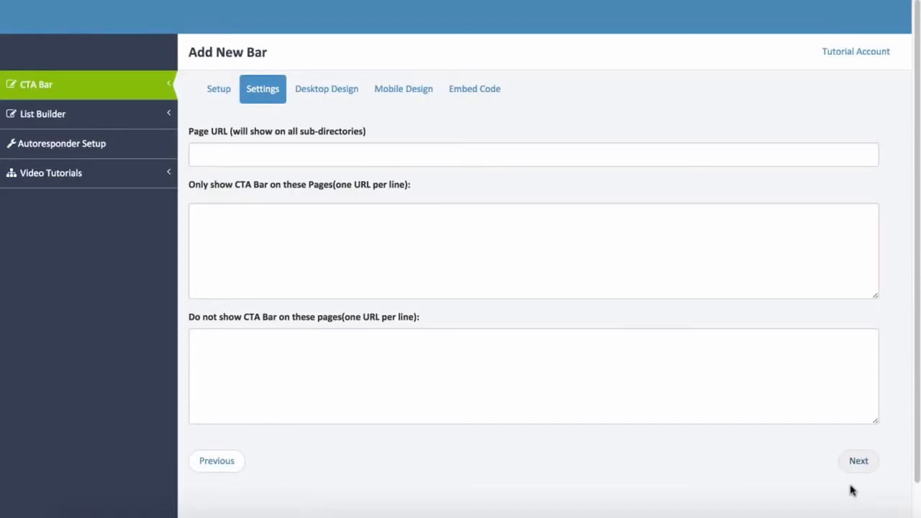
{"action": "left_click", "coordinate": [251, 222]}
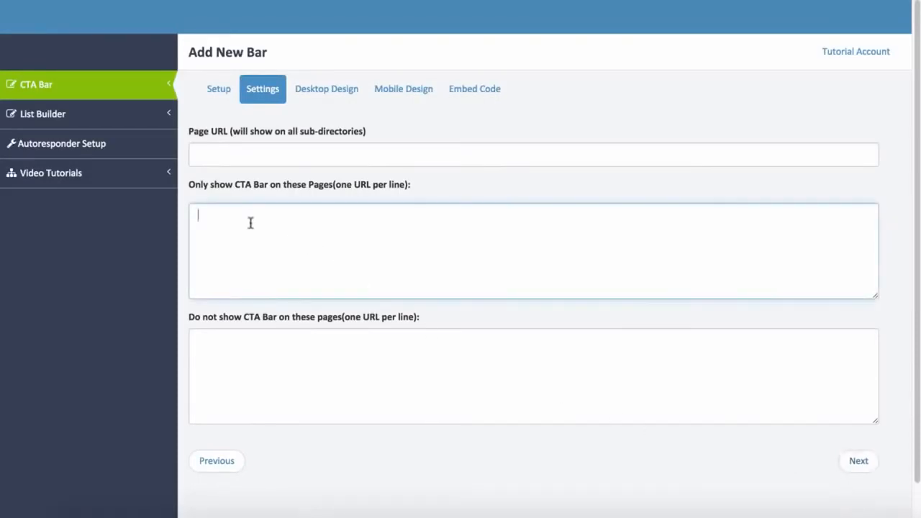
{"action": "left_click", "coordinate": [215, 152]}
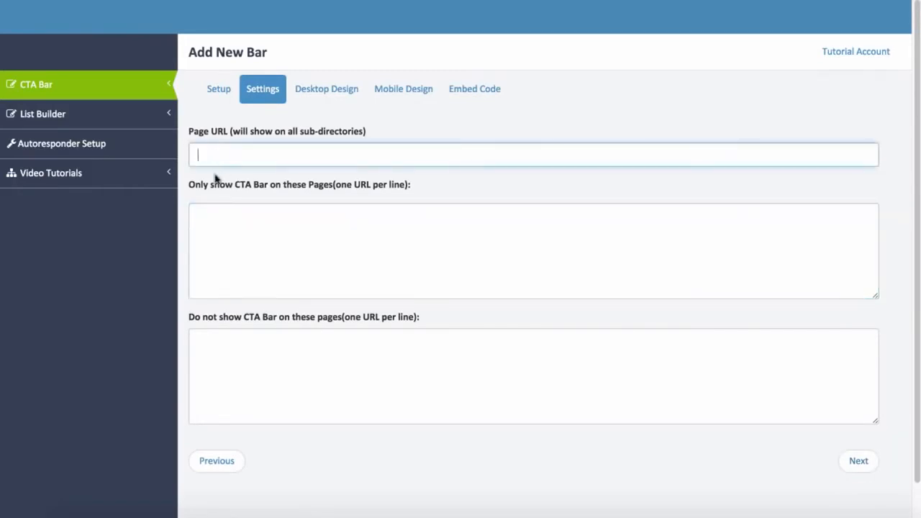
{"action": "left_click", "coordinate": [199, 216]}
{"action": "type", "text": "http://ctabar.com/special/"}
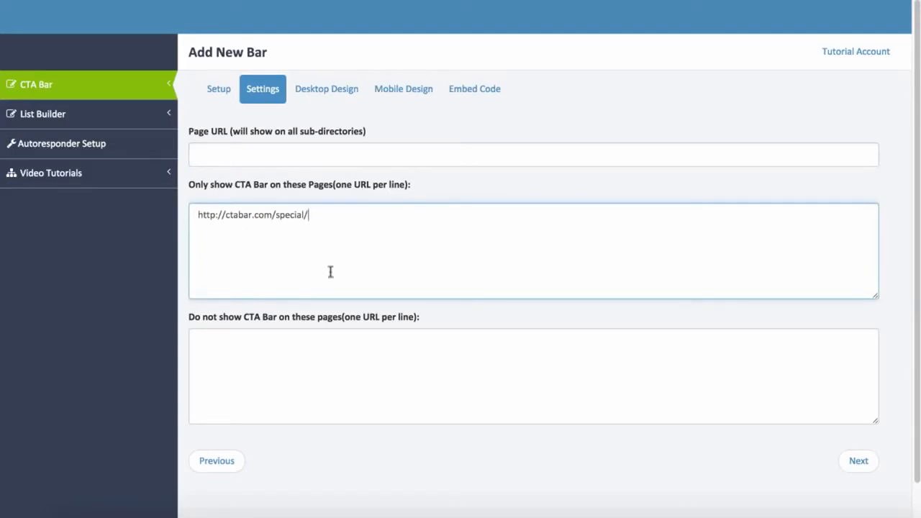
{"action": "left_click", "coordinate": [857, 462]}
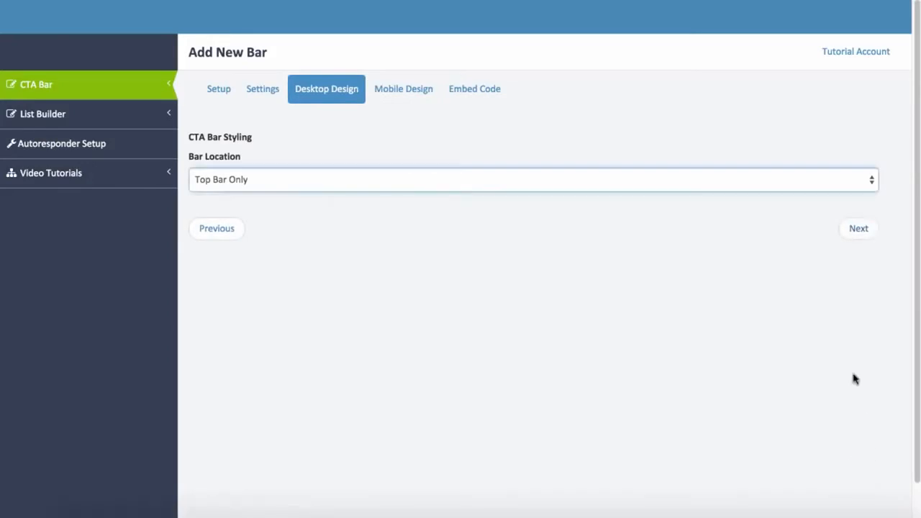
- Set the bar location to Both Top and Bottom Bars and show the elements that can be added to the top bar
{"action": "left_click", "coordinate": [862, 183]}
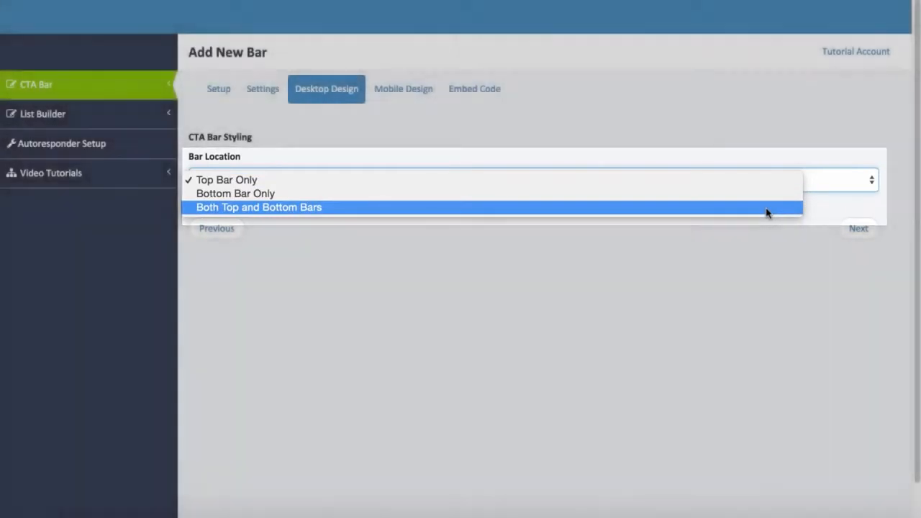
{"action": "left_click", "coordinate": [767, 213]}
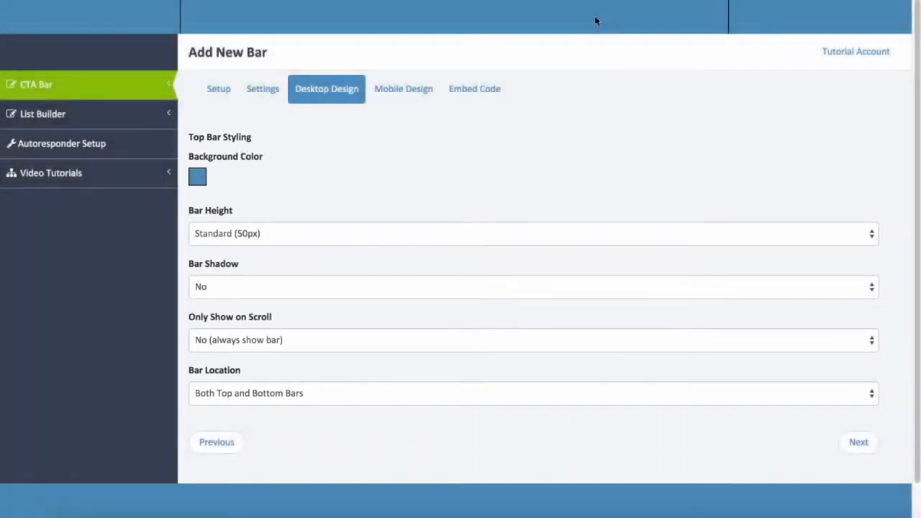
{"action": "right_click", "coordinate": [596, 21]}
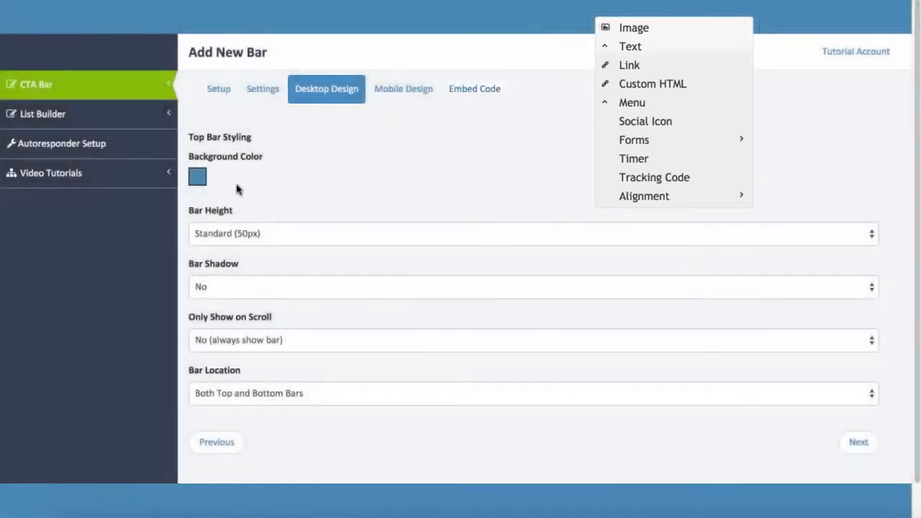
- Set the background color of both the top bar and the bottom bar to #1a1a1a
{"action": "left_click", "coordinate": [198, 176]}
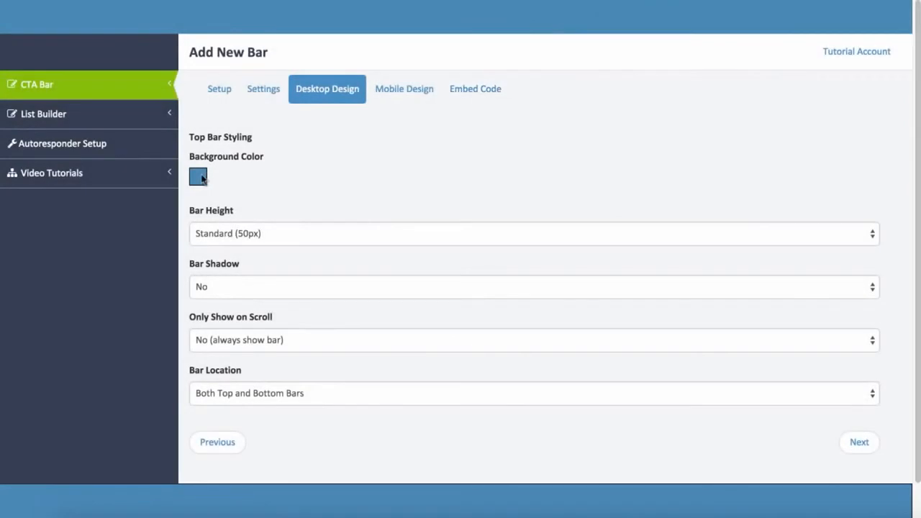
{"action": "left_click_drag", "start_coordinate": [202, 197], "coordinate": [193, 295]}
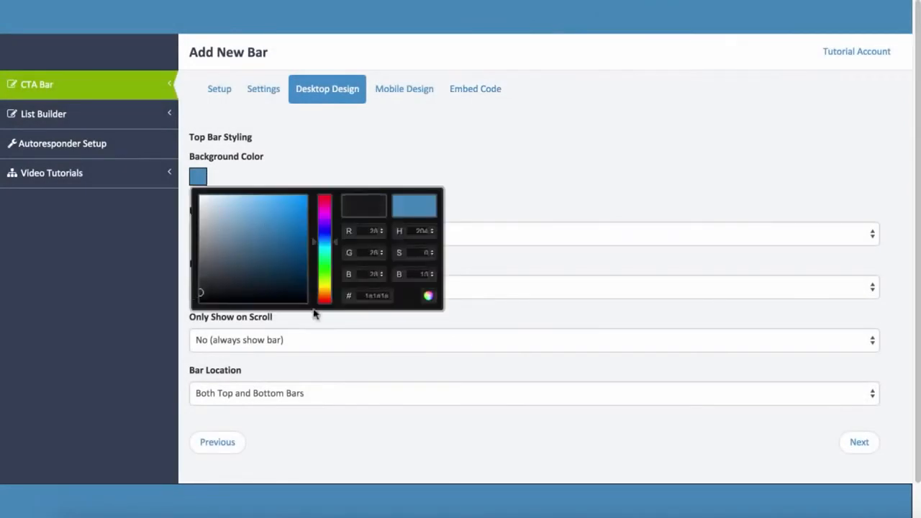
{"action": "left_click", "coordinate": [430, 297]}
{"action": "left_click", "coordinate": [288, 495]}
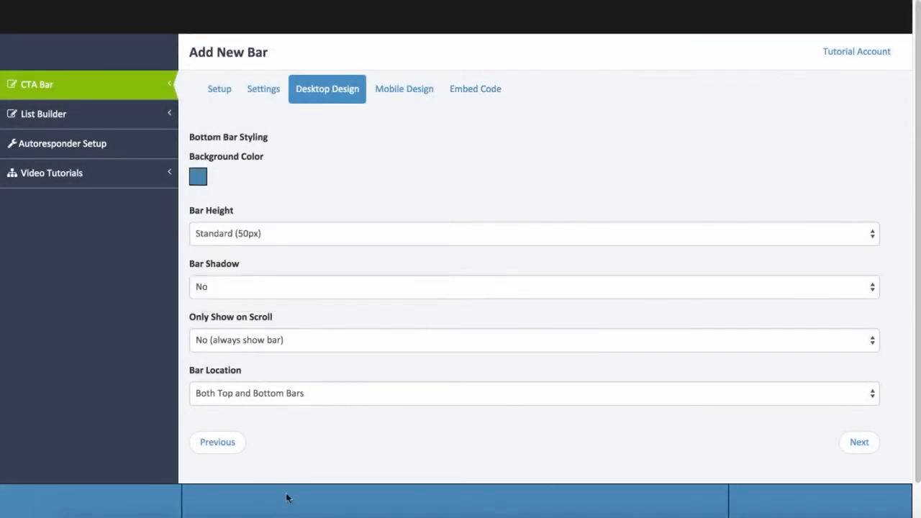
{"action": "left_click", "coordinate": [197, 177]}
{"action": "left_click_drag", "start_coordinate": [219, 265], "coordinate": [199, 287]}
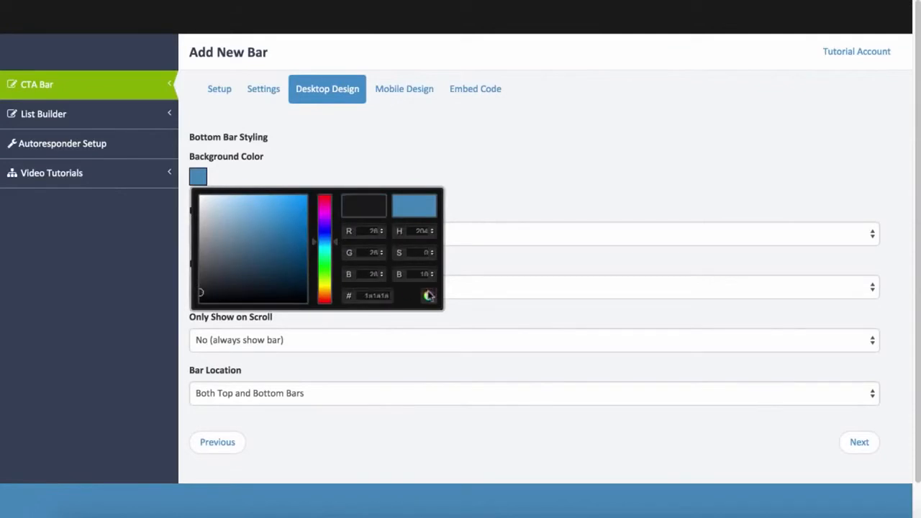
{"action": "left_click", "coordinate": [429, 296]}
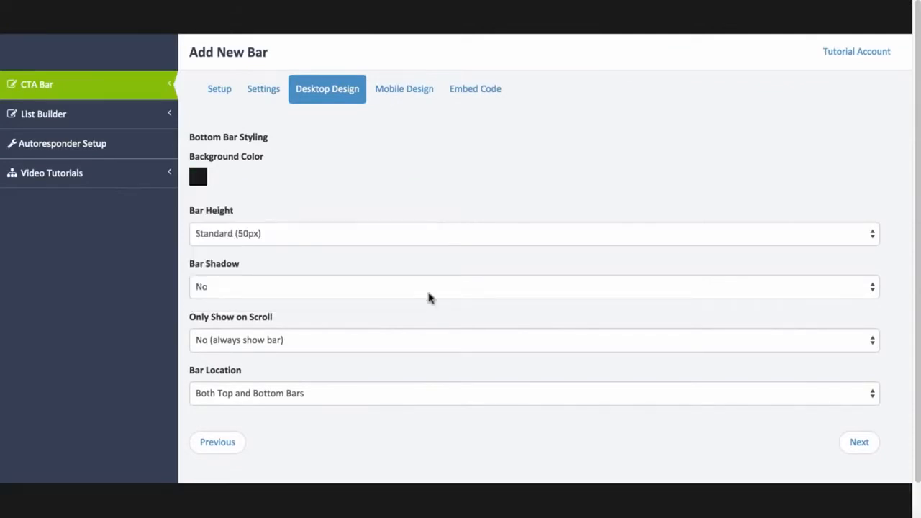
- Try the Small (30px) and Standard (50px) heights on the bottom bar, and set a custom bar height of 65
{"action": "left_click", "coordinate": [398, 242]}
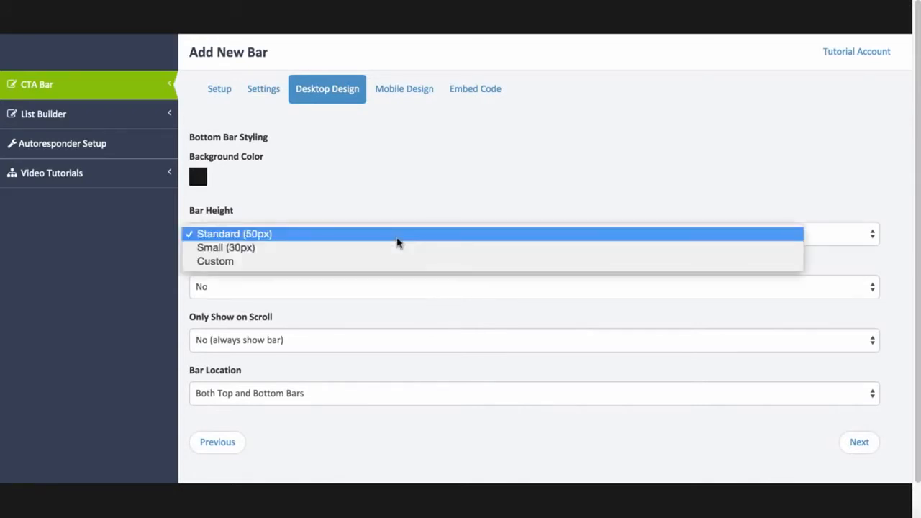
{"action": "left_click", "coordinate": [393, 255]}
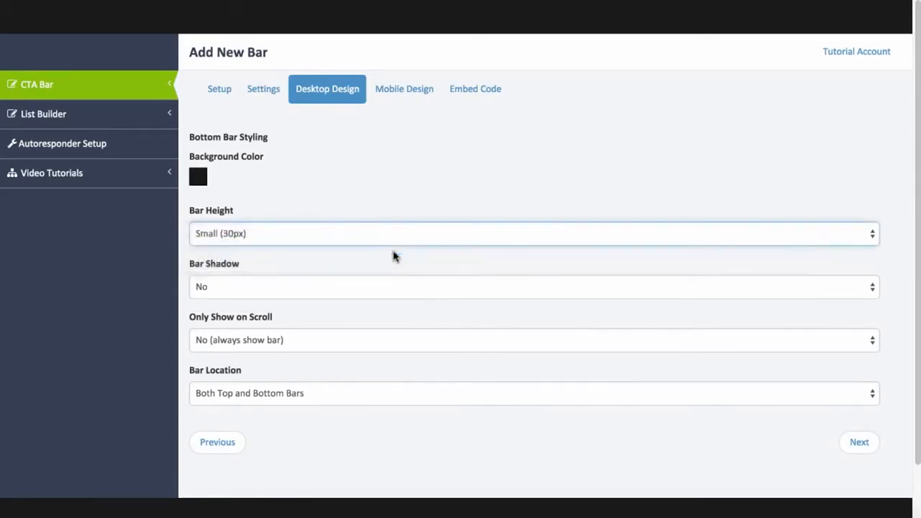
{"action": "left_click", "coordinate": [393, 237]}
{"action": "left_click", "coordinate": [393, 228]}
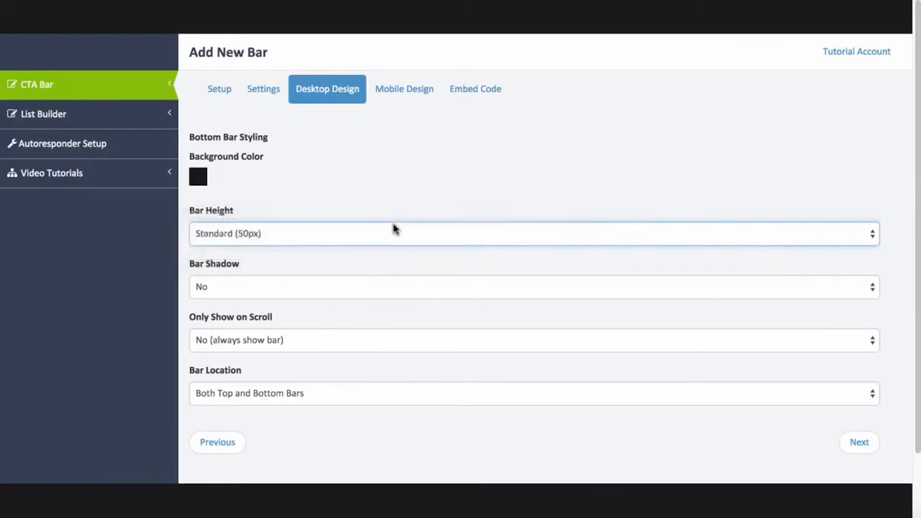
{"action": "left_click", "coordinate": [392, 237]}
{"action": "left_click", "coordinate": [398, 263]}
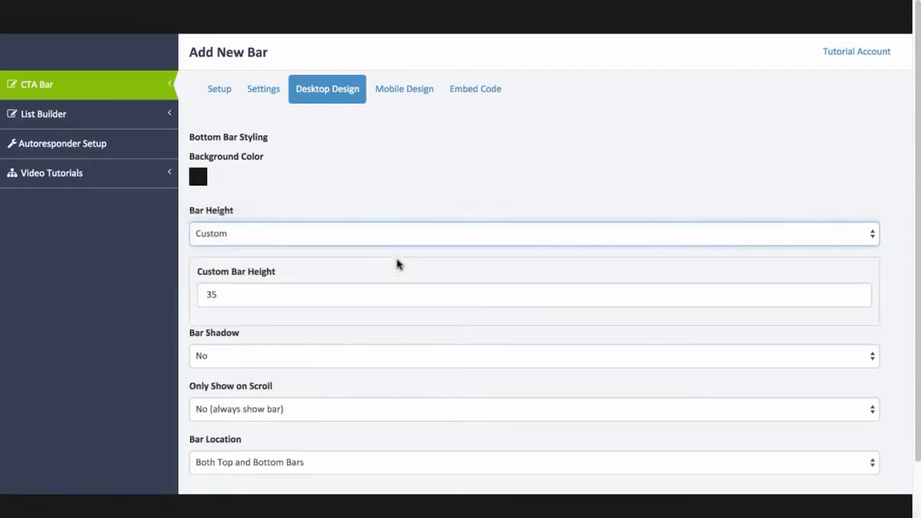
{"action": "double_click", "coordinate": [298, 291]}
{"action": "type", "text": "65"}
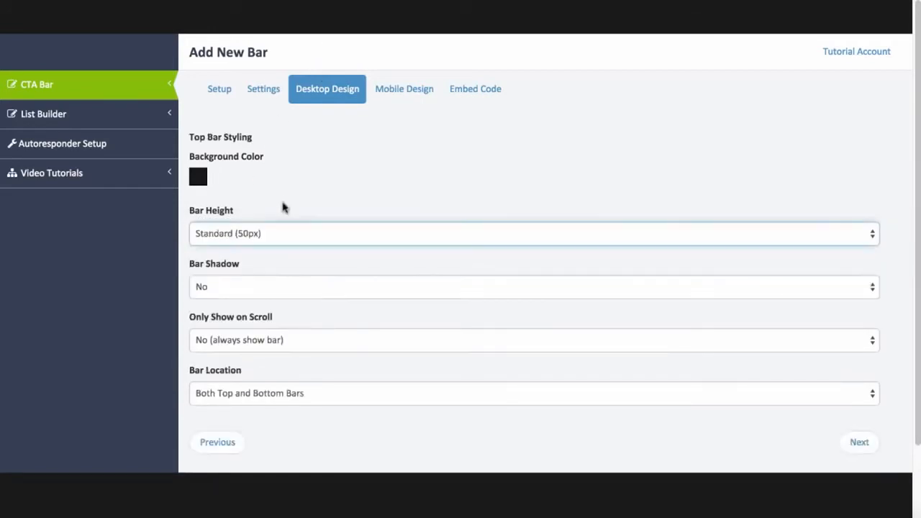
- Restore the original blue background on both bars and set the bar location to Top Bar Only
{"action": "left_click", "coordinate": [200, 177]}
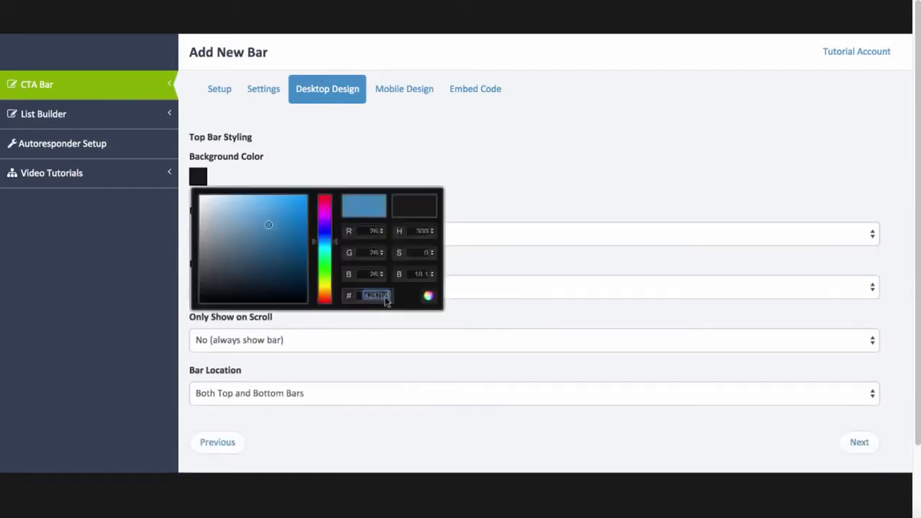
{"action": "left_click", "coordinate": [431, 298]}
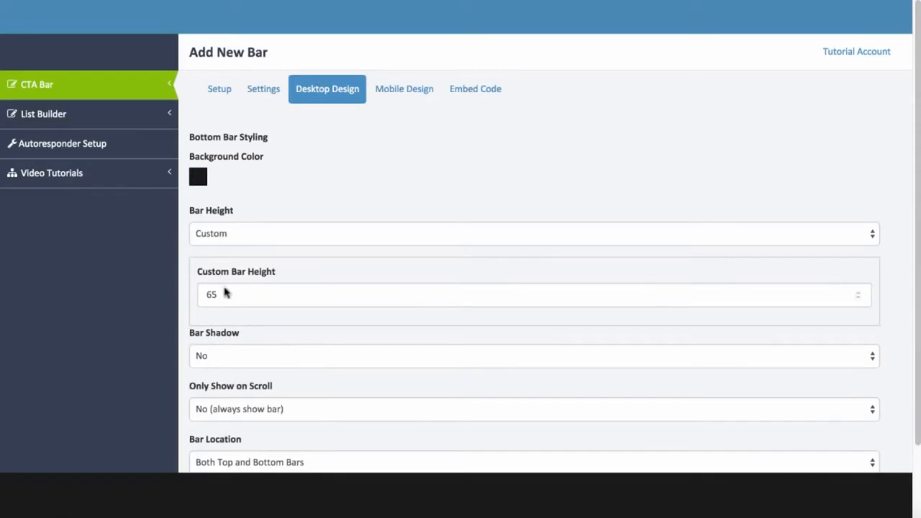
{"action": "left_click", "coordinate": [197, 176]}
{"action": "left_click", "coordinate": [429, 298]}
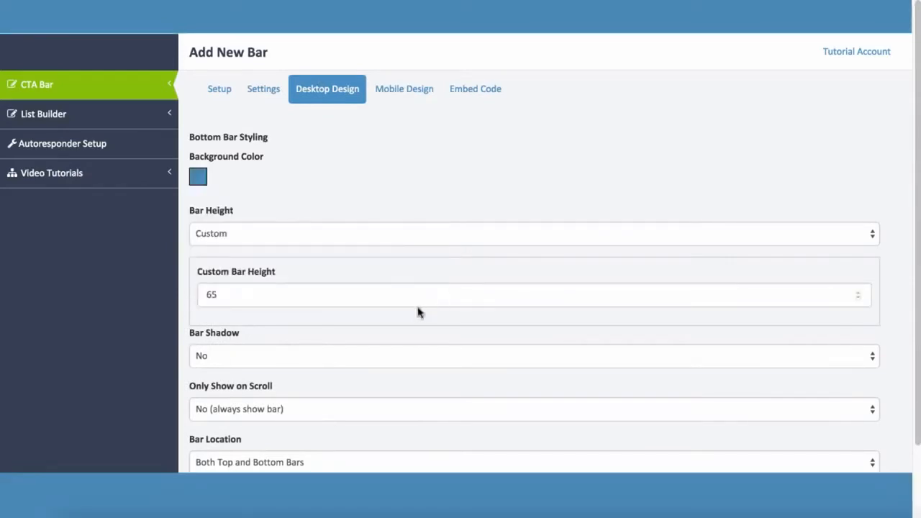
{"action": "left_click", "coordinate": [328, 466]}
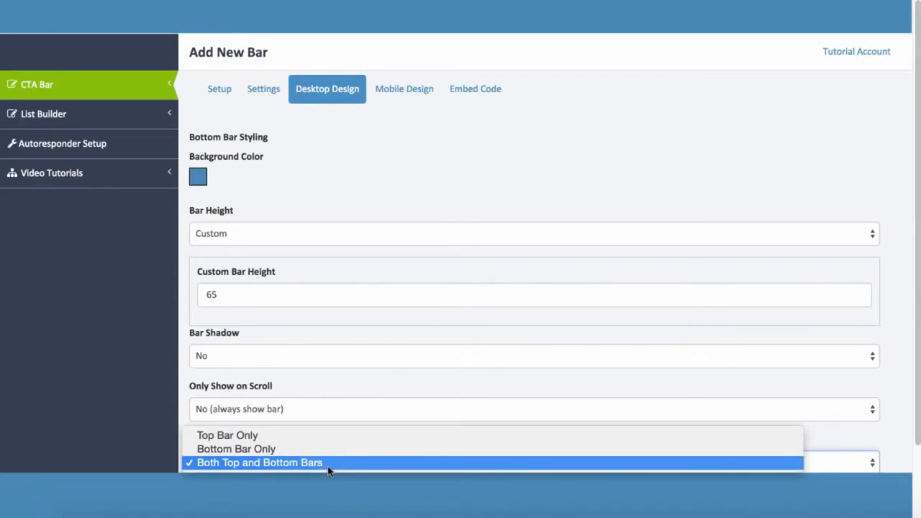
{"action": "left_click", "coordinate": [325, 439]}
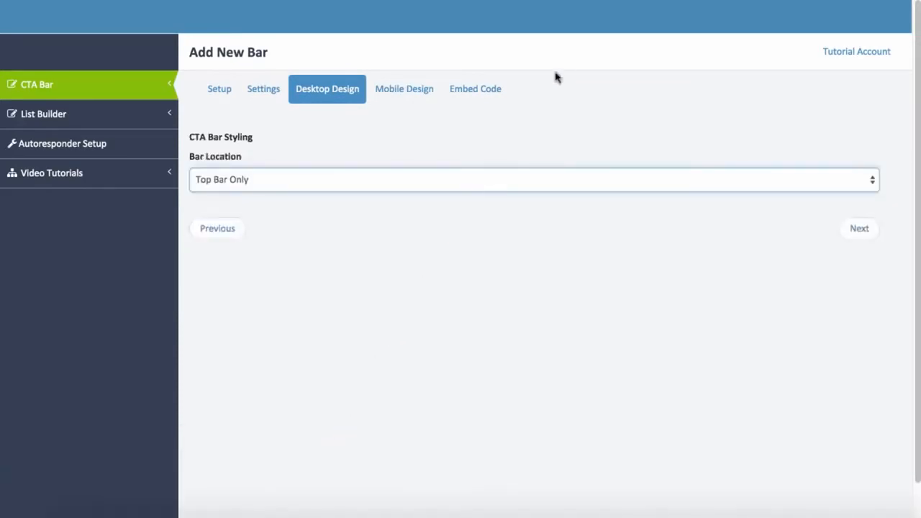
- Try to add a Custom HTML element to the top bar using the raw HTML form code copied from AWeber
{"action": "left_click", "coordinate": [574, 24]}
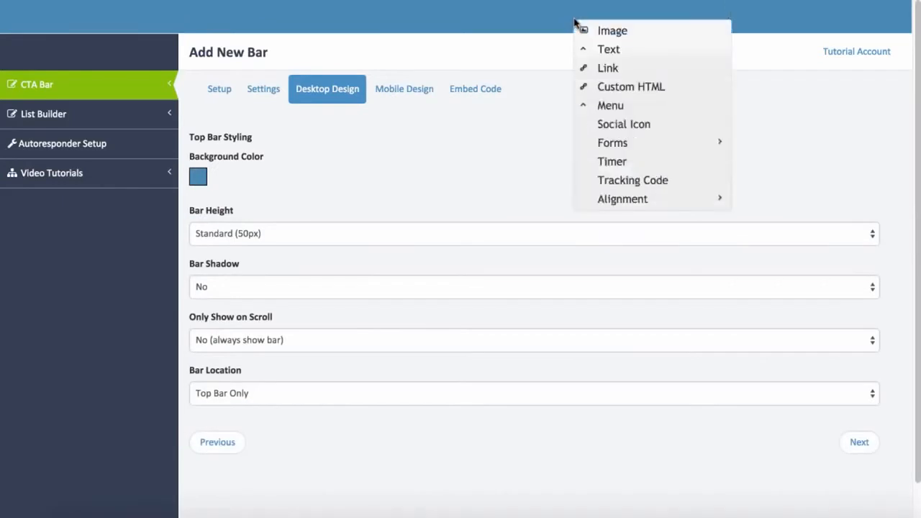
{"action": "left_click", "coordinate": [584, 94]}
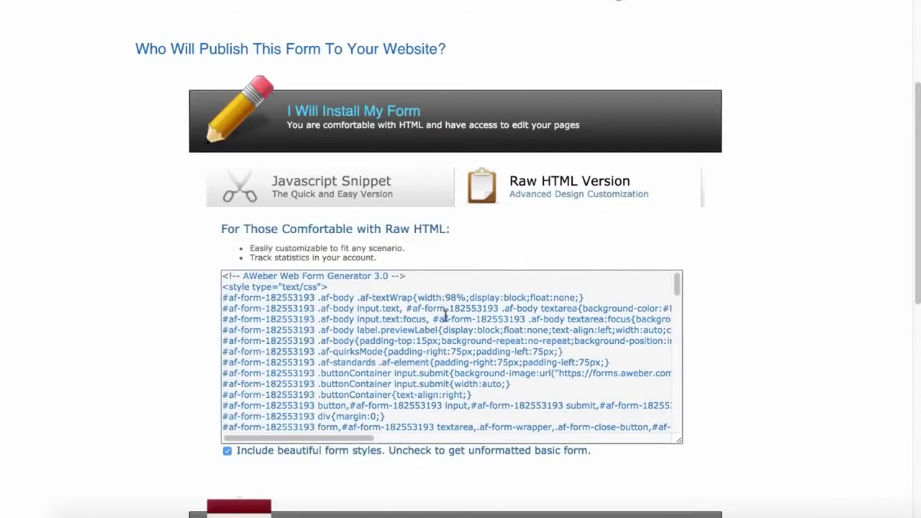
{"action": "left_click", "coordinate": [445, 317]}
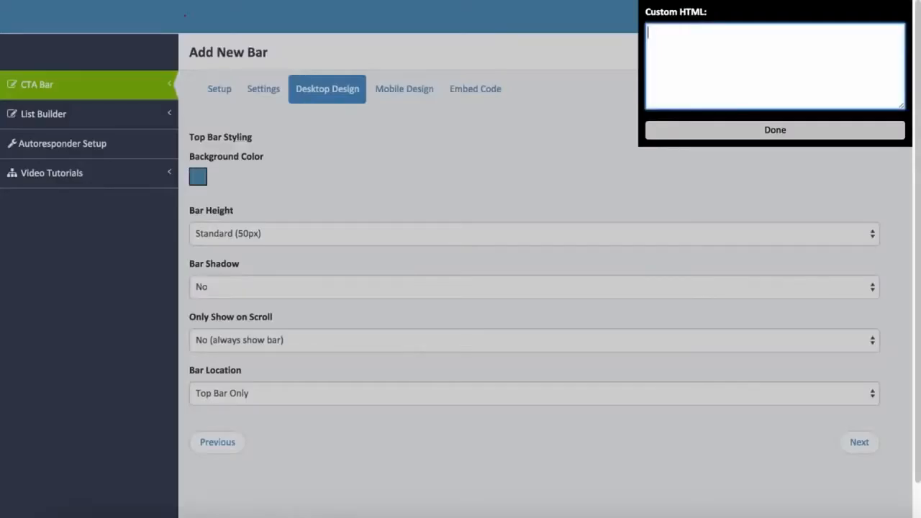
{"action": "key", "text": "ctrl+v"}
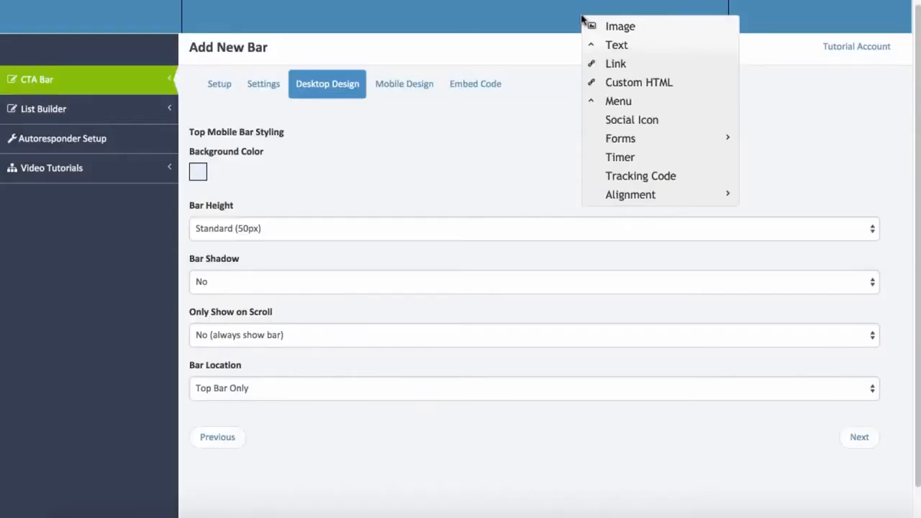
- Add an Awber form to the top bar and change its sign-up button color to dark gray
{"action": "mouse_move", "coordinate": [597, 140]}
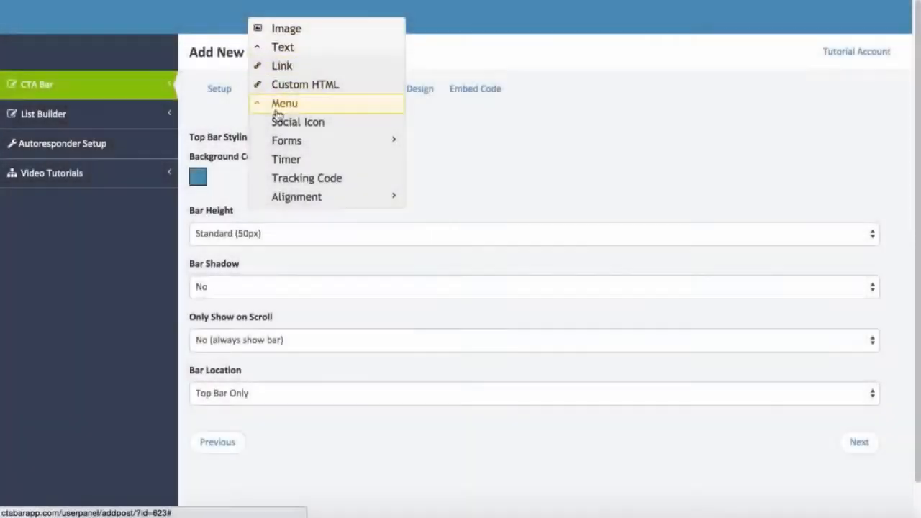
{"action": "mouse_move", "coordinate": [282, 142]}
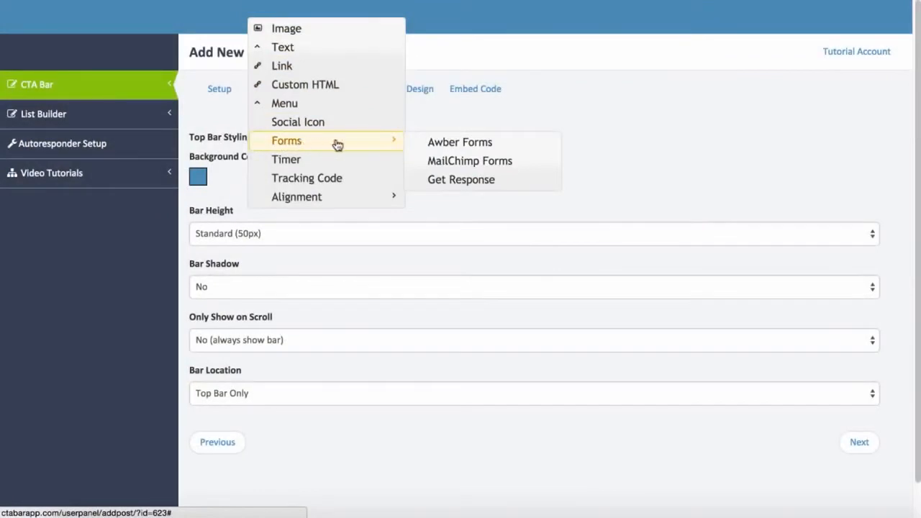
{"action": "left_click", "coordinate": [438, 144]}
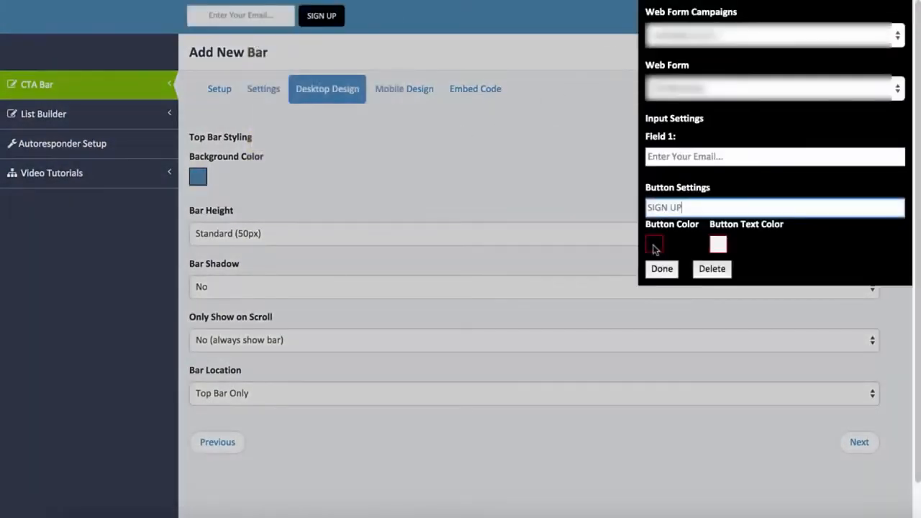
{"action": "left_click", "coordinate": [654, 244]}
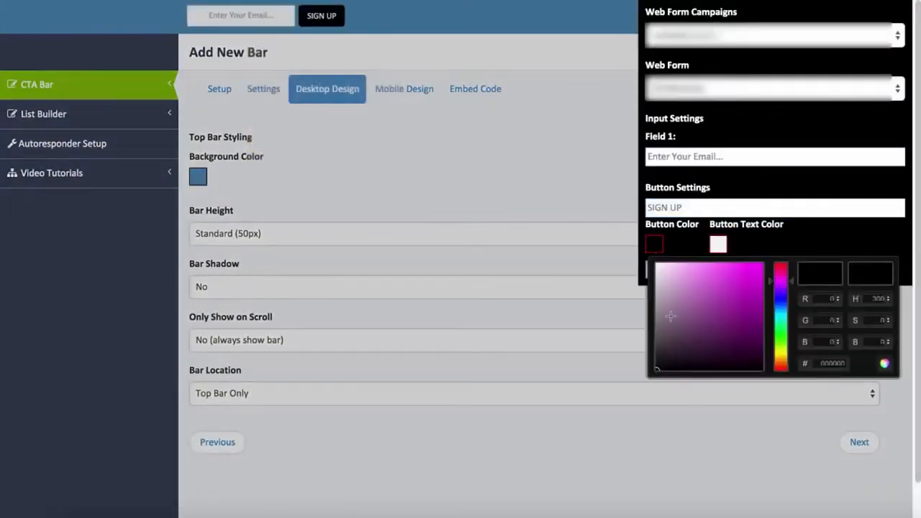
{"action": "left_click", "coordinate": [884, 364]}
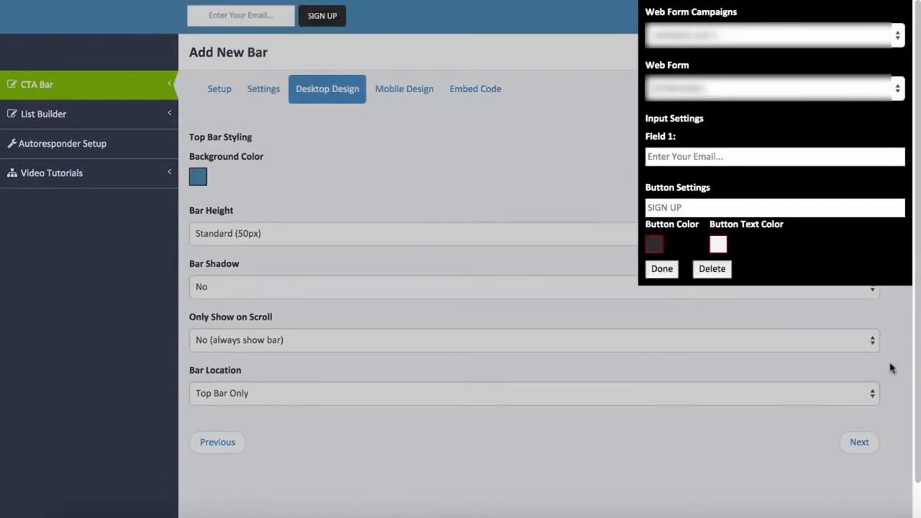
- Finish the opt-in form's settings and center the content of the top bar
{"action": "left_click", "coordinate": [660, 272]}
{"action": "right_click", "coordinate": [411, 16]}
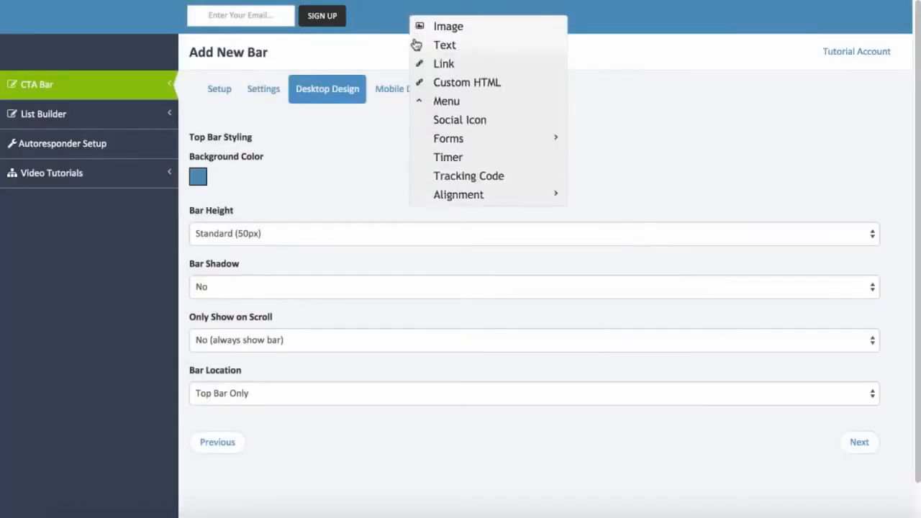
{"action": "mouse_move", "coordinate": [468, 195]}
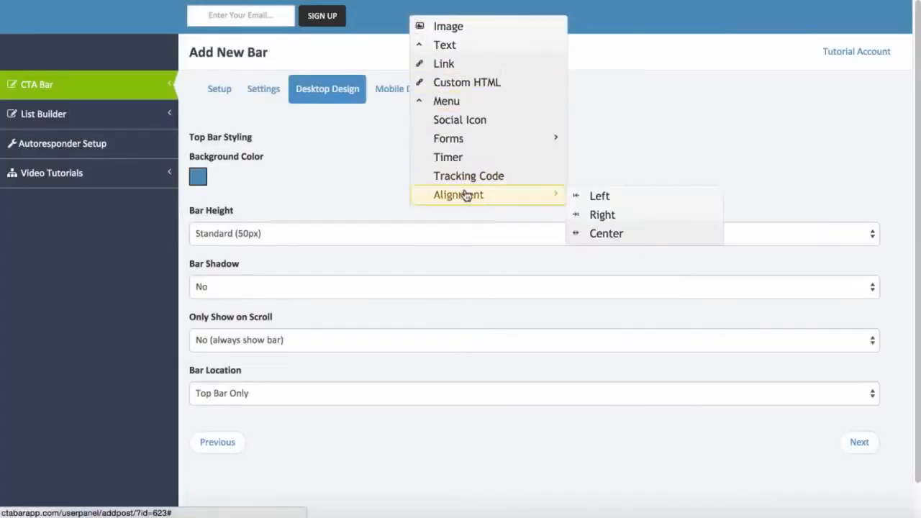
{"action": "left_click", "coordinate": [612, 234]}
- Add a text element reading "Sign Up For The Webinar" to the top bar and color it white
{"action": "right_click", "coordinate": [607, 26]}
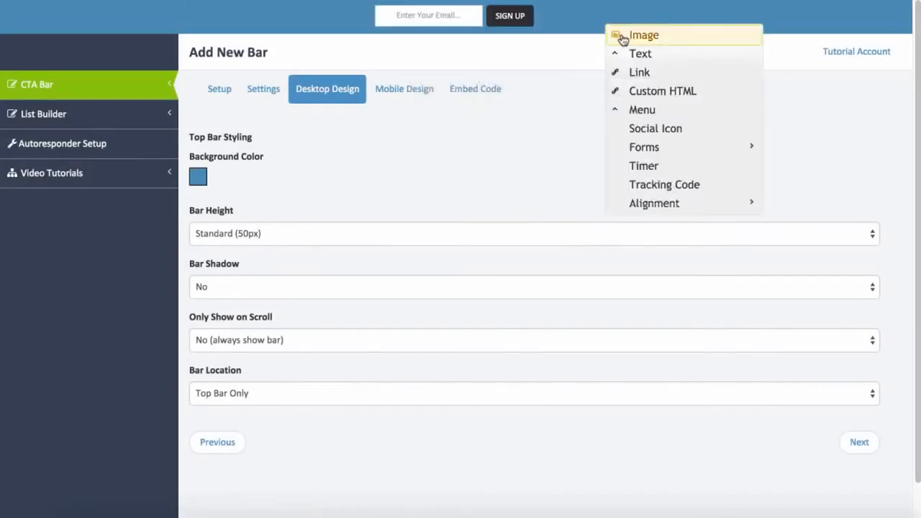
{"action": "left_click", "coordinate": [634, 56]}
{"action": "left_click", "coordinate": [685, 14]}
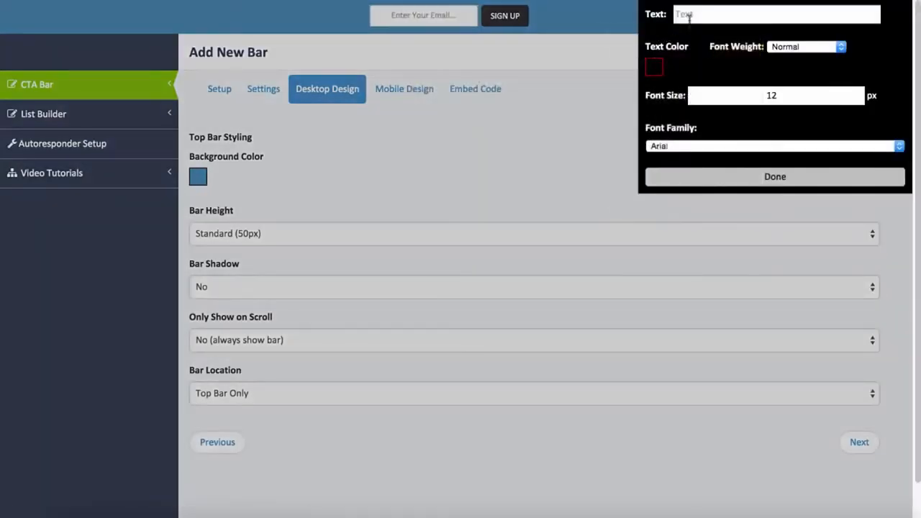
{"action": "type", "text": "Sign Up For The Webinar"}
{"action": "left_click", "coordinate": [651, 68]}
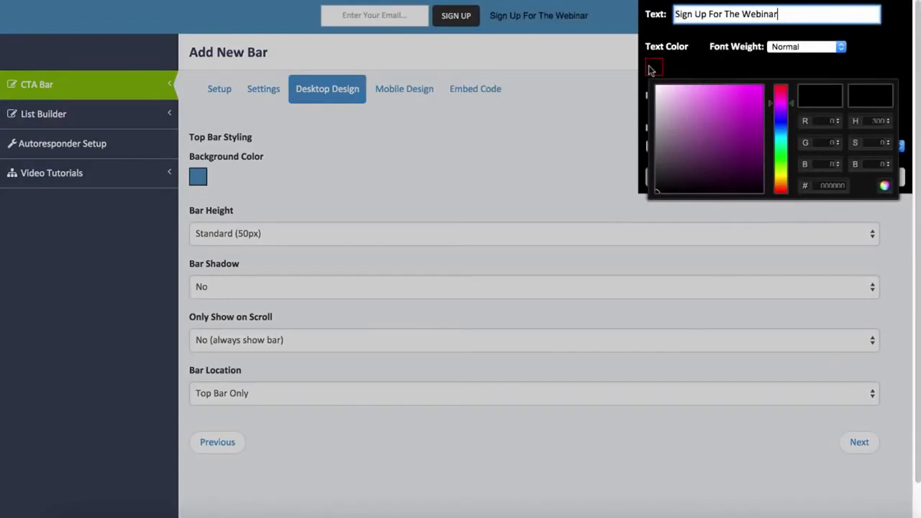
{"action": "left_click", "coordinate": [657, 86]}
{"action": "left_click", "coordinate": [884, 186]}
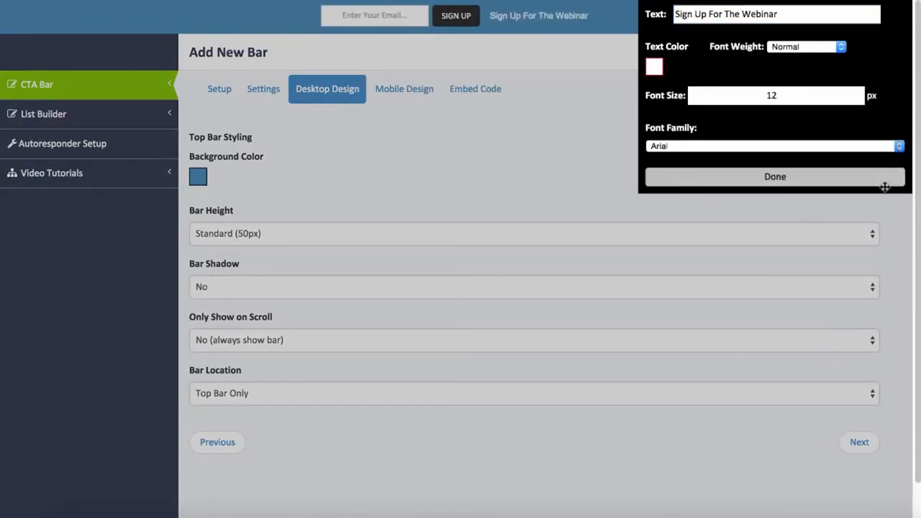
- Set the webinar text's font size to 14 px and place the text before the opt-in form
{"action": "left_click", "coordinate": [859, 93]}
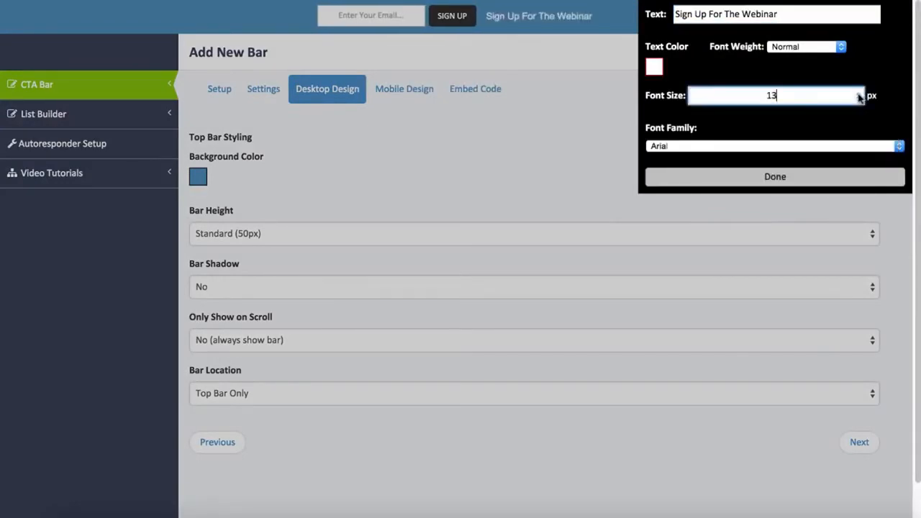
{"action": "left_click", "coordinate": [859, 93]}
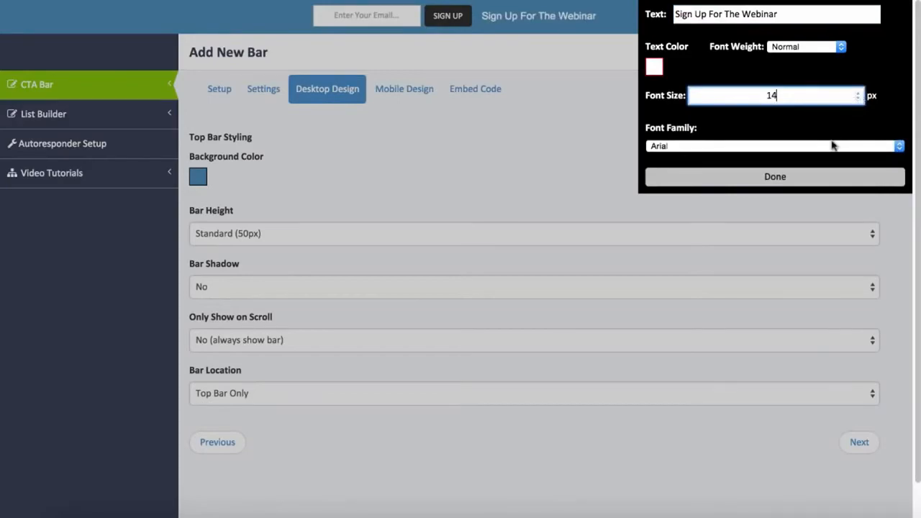
{"action": "left_click", "coordinate": [803, 181]}
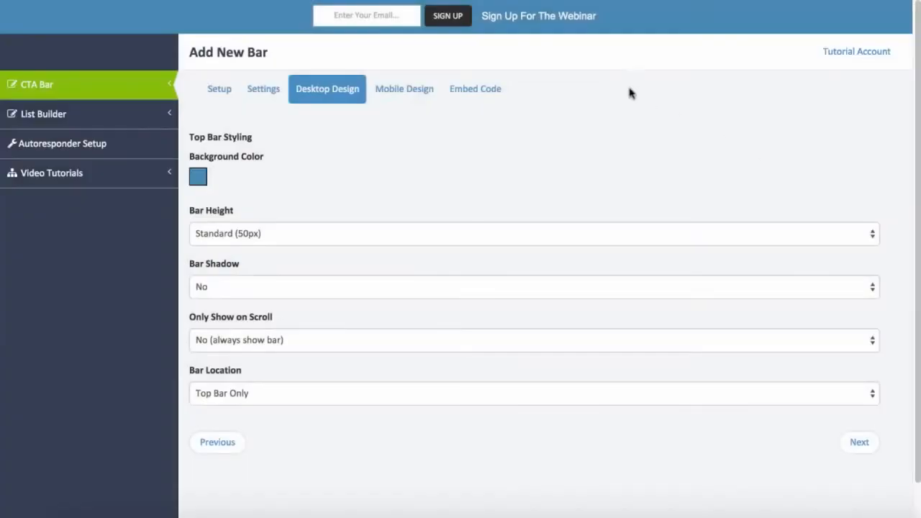
{"action": "left_click_drag", "start_coordinate": [533, 20], "coordinate": [319, 25]}
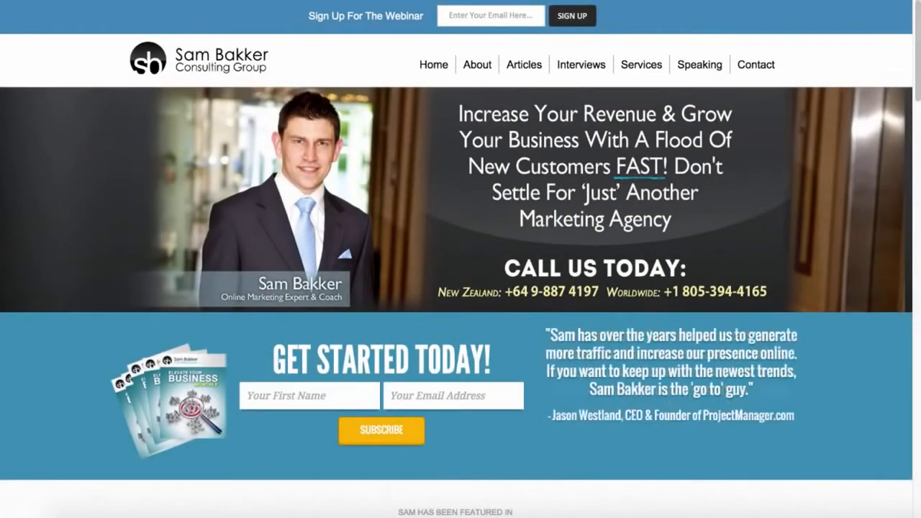
- Examine how the webinar sign-up bar displays on the live website along the length of the page
{"action": "scroll", "coordinate": [460, 288], "scroll_direction": "down", "scroll_amount": 2}
{"action": "scroll", "coordinate": [461, 288], "scroll_direction": "down", "scroll_amount": 5}
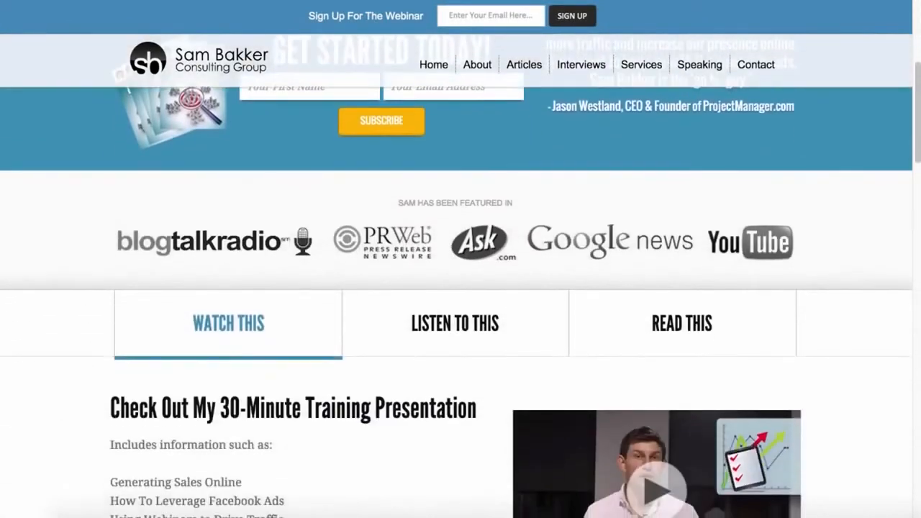
{"action": "scroll", "coordinate": [461, 287], "scroll_direction": "down", "scroll_amount": 3}
{"action": "scroll", "coordinate": [461, 288], "scroll_direction": "down", "scroll_amount": 5}
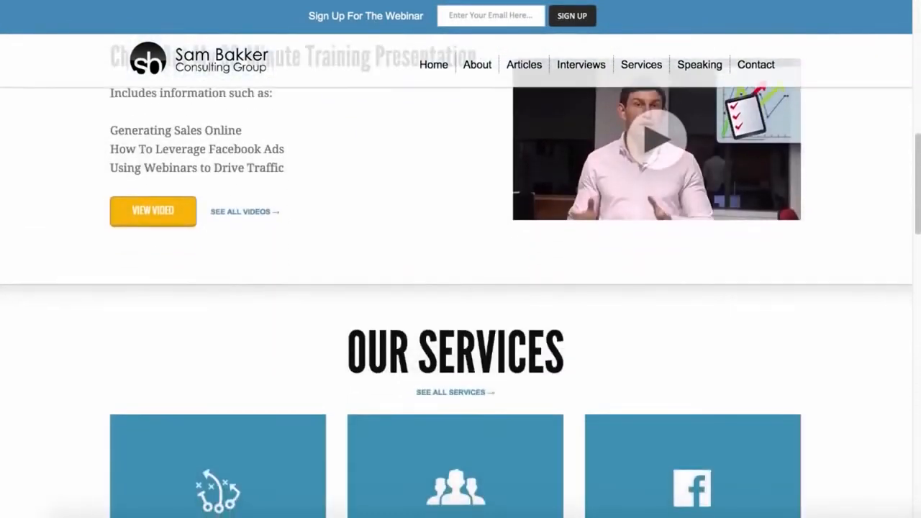
{"action": "scroll", "coordinate": [460, 288], "scroll_direction": "down", "scroll_amount": 7}
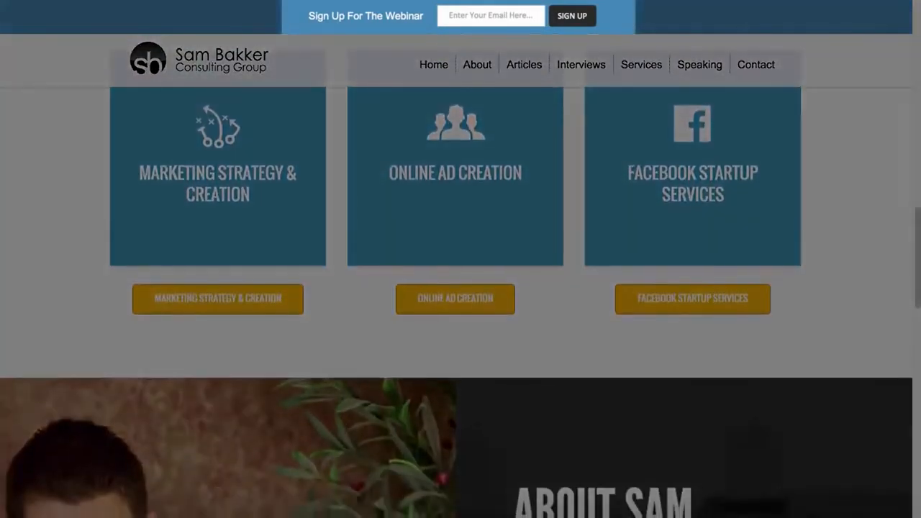
{"action": "scroll", "coordinate": [461, 288], "scroll_direction": "up", "scroll_amount": 1}
{"action": "scroll", "coordinate": [460, 288], "scroll_direction": "up", "scroll_amount": 12}
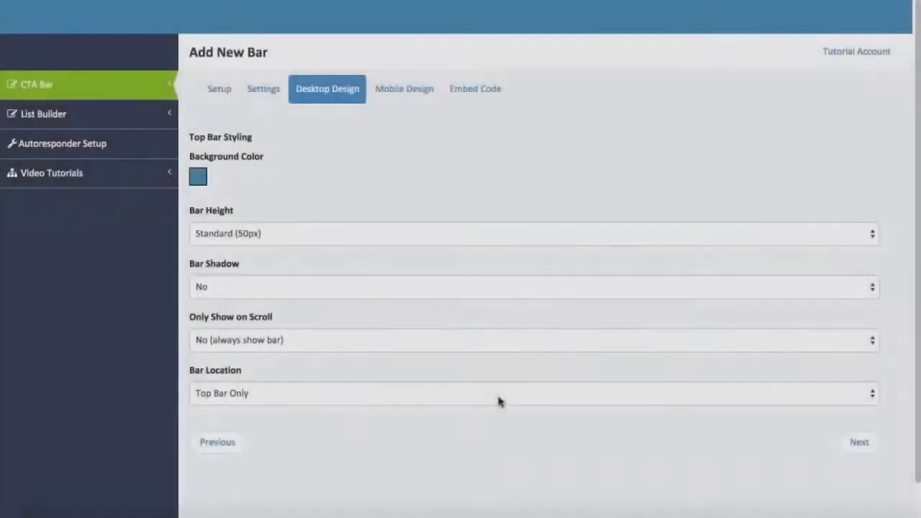
- Set the bar location to Bottom Bar Only and give the bar a custom height of 65
{"action": "left_click", "coordinate": [501, 401]}
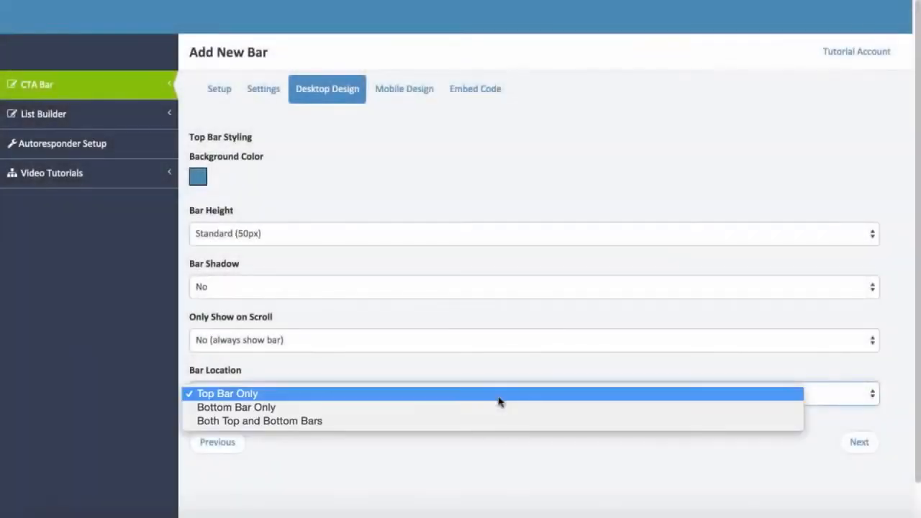
{"action": "left_click", "coordinate": [498, 409]}
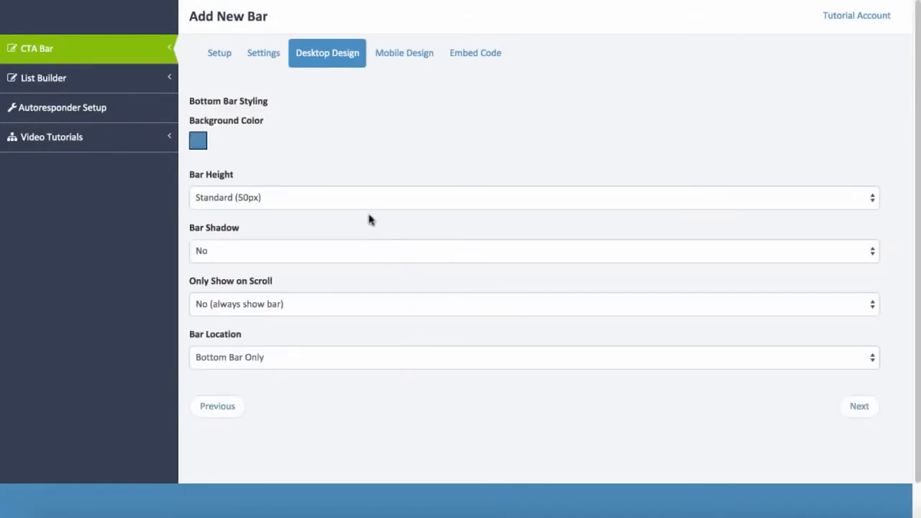
{"action": "left_click", "coordinate": [372, 202]}
{"action": "left_click", "coordinate": [371, 227]}
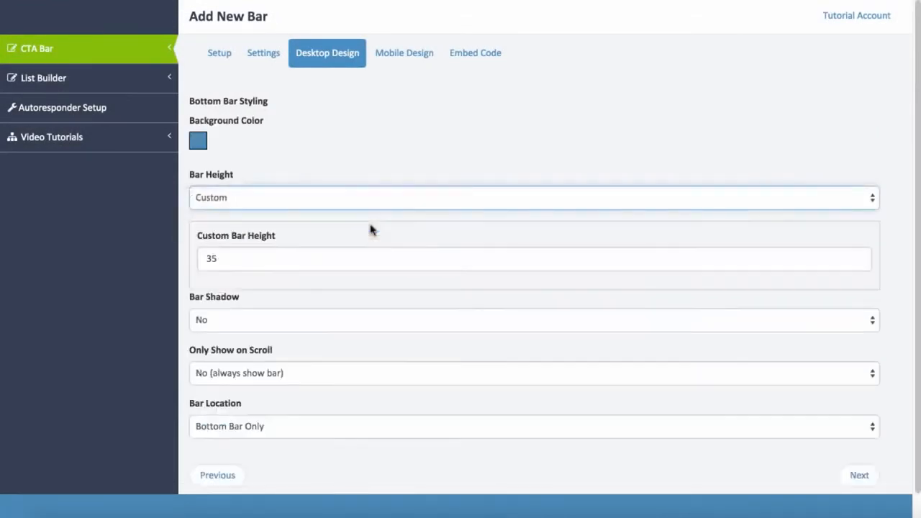
{"action": "left_click", "coordinate": [360, 259]}
{"action": "key", "text": "BackSpace"}
{"action": "key", "text": "BackSpace"}
{"action": "type", "text": "65"}
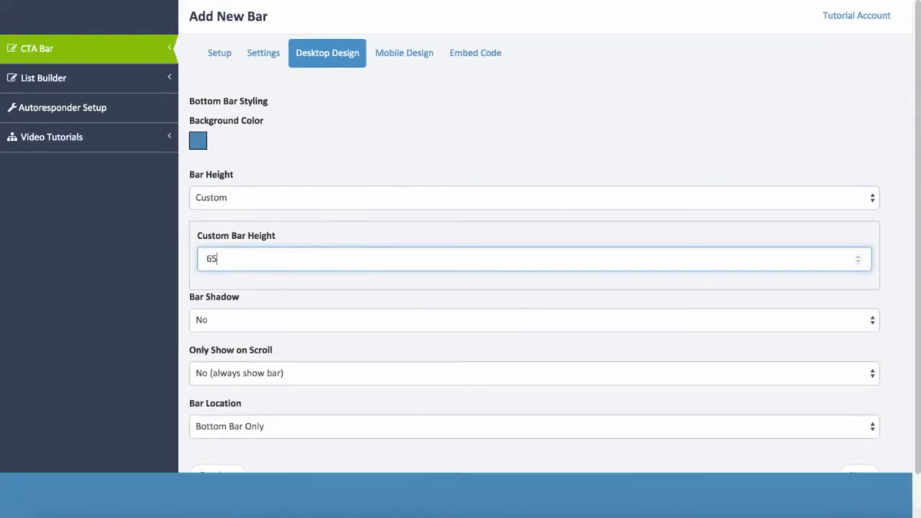
- Change the bottom bar's background color to coral red and add a Timer element to it
{"action": "left_click", "coordinate": [197, 141]}
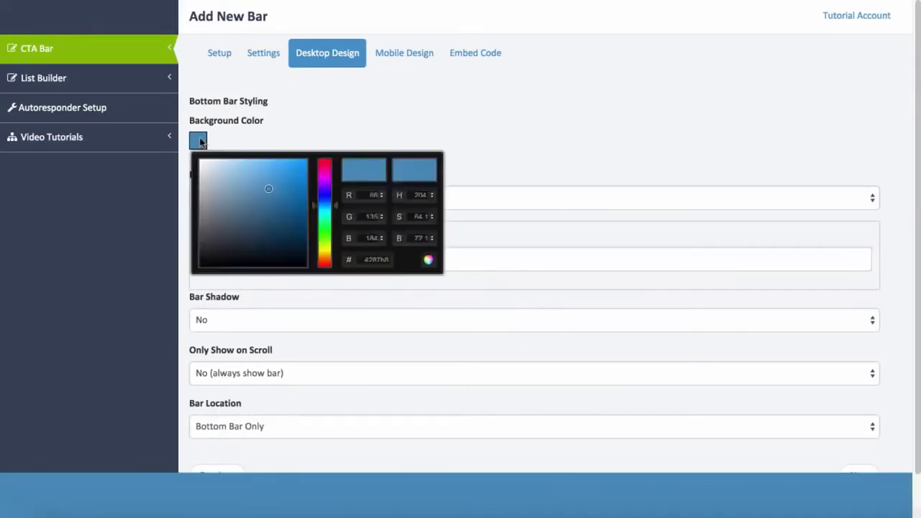
{"action": "left_click", "coordinate": [428, 259]}
{"action": "right_click", "coordinate": [428, 464]}
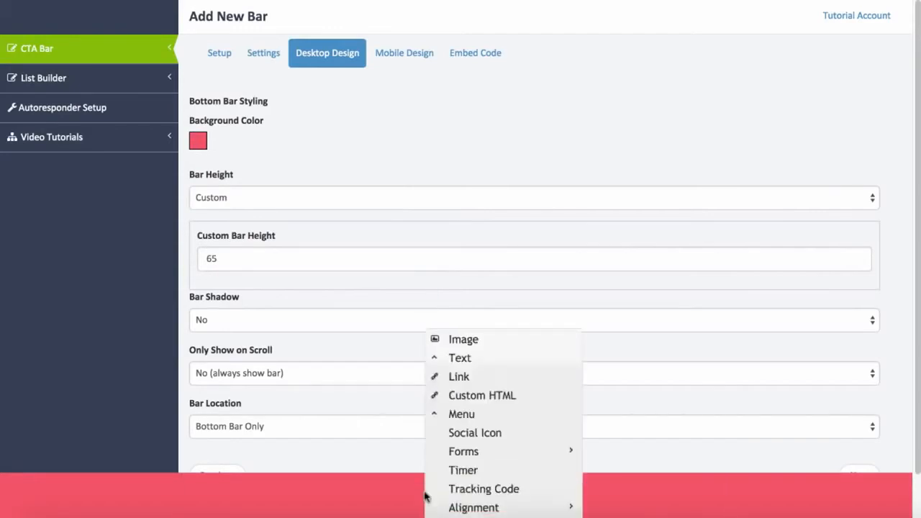
{"action": "left_click", "coordinate": [455, 472]}
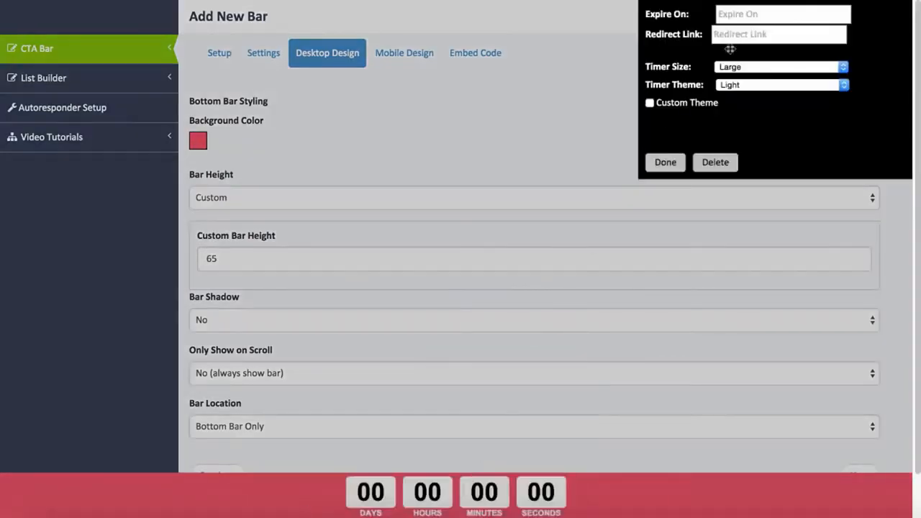
{"action": "left_click", "coordinate": [746, 14]}
{"action": "left_click", "coordinate": [456, 237]}
{"action": "left_click", "coordinate": [523, 288]}
{"action": "left_click", "coordinate": [368, 325]}
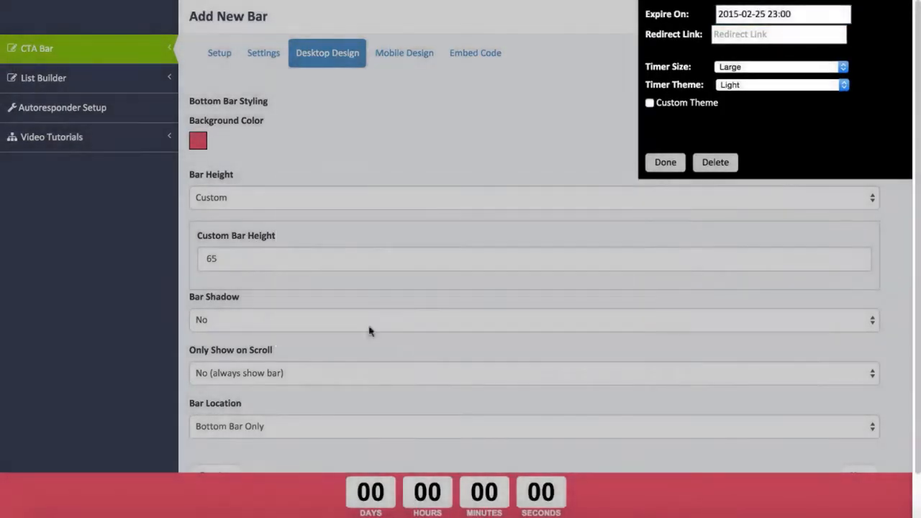
{"action": "left_click", "coordinate": [719, 36]}
{"action": "type", "text": "http://socialpostmanager.com/over/"}
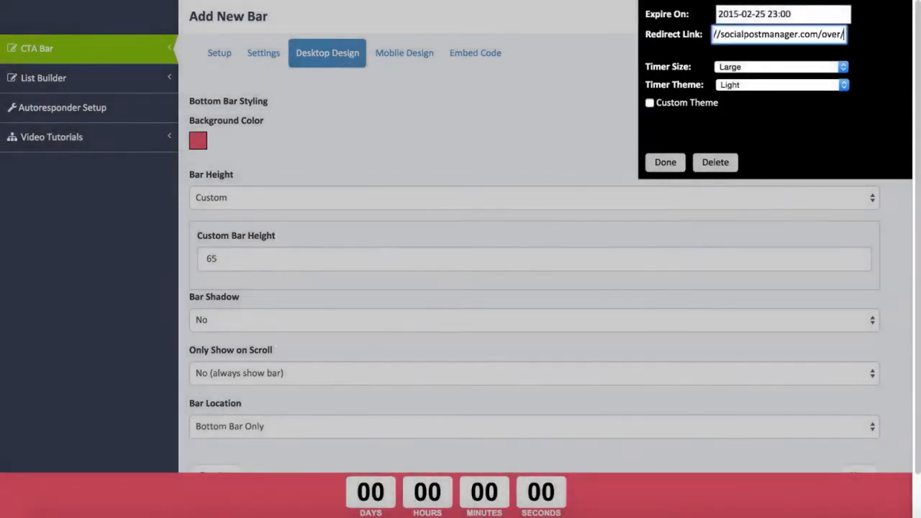
- Set the timer size to Medium and apply a custom theme with coral red text matching the bar
{"action": "left_click", "coordinate": [734, 66]}
{"action": "left_click", "coordinate": [737, 77]}
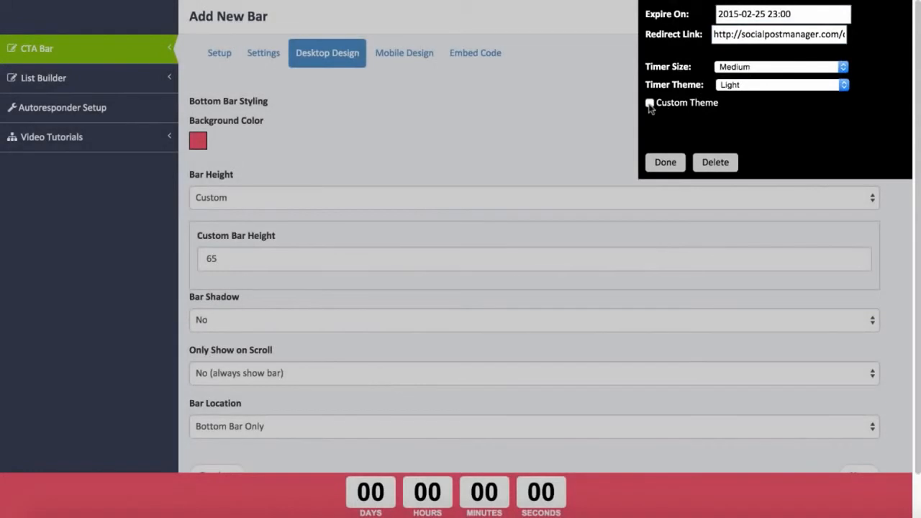
{"action": "left_click", "coordinate": [650, 103]}
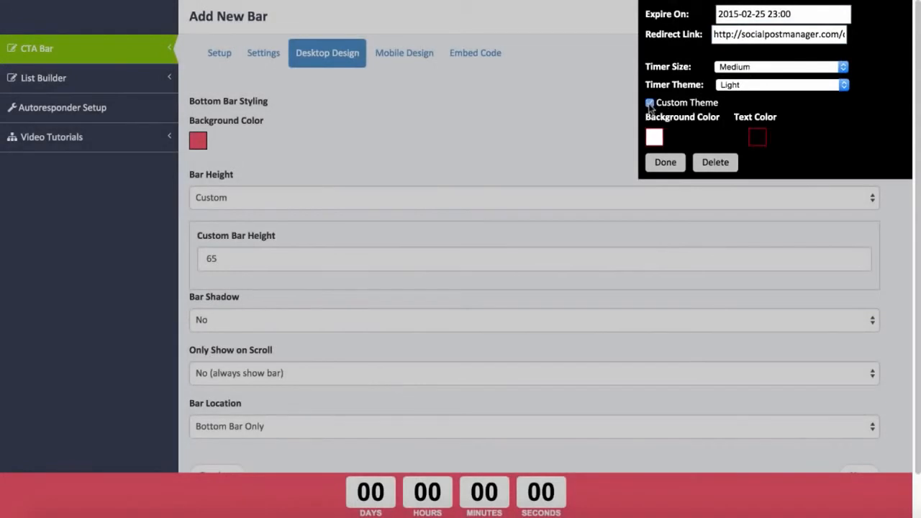
{"action": "left_click", "coordinate": [757, 137]}
{"action": "key", "text": "ctrl+v"}
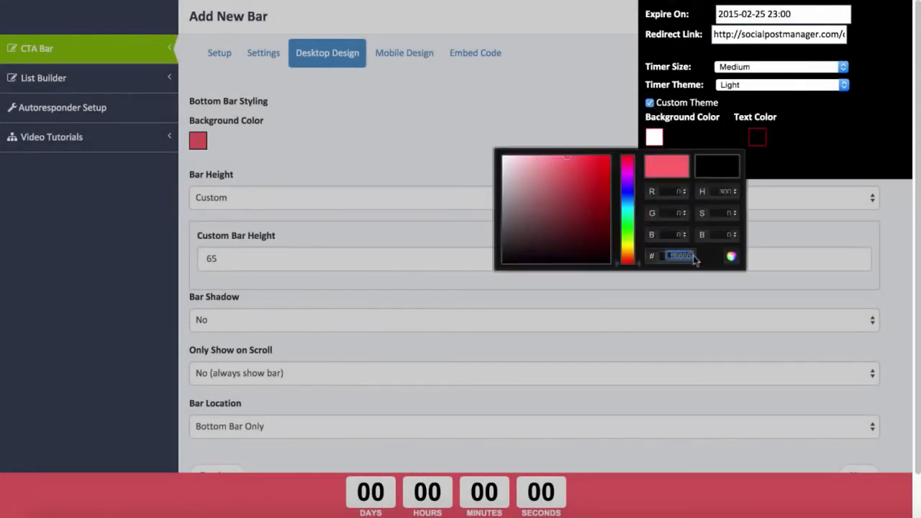
{"action": "left_click", "coordinate": [732, 256]}
{"action": "left_click", "coordinate": [675, 168]}
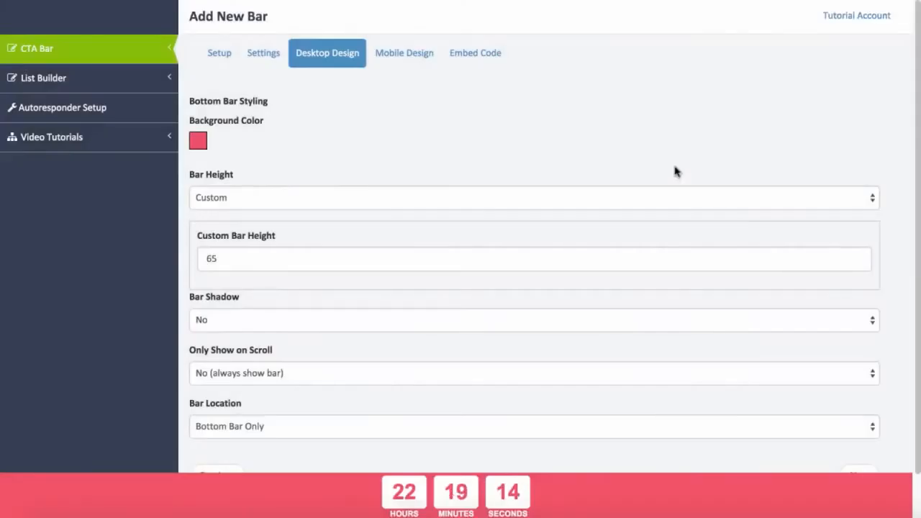
- Add a white text element reading "SOCIAL POST MANAGER CLOSES DOWN IN:" to the bottom bar
{"action": "right_click", "coordinate": [630, 493]}
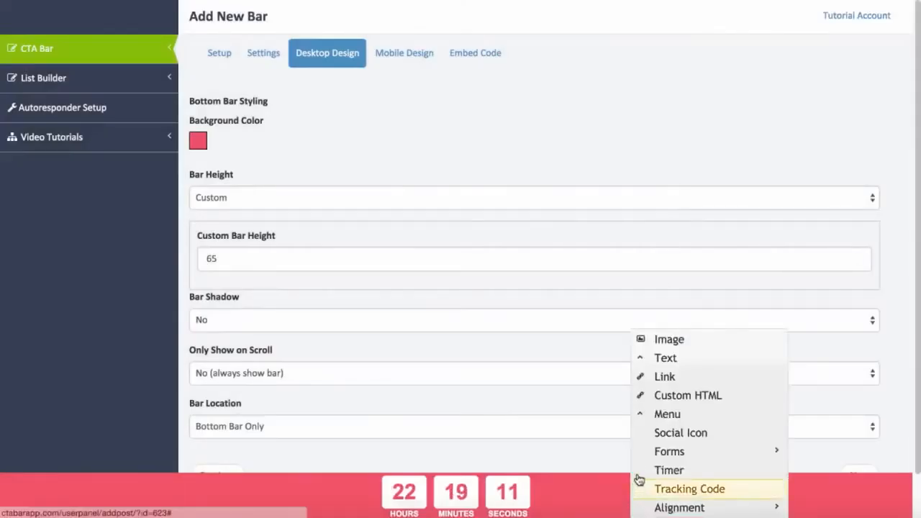
{"action": "left_click", "coordinate": [680, 364]}
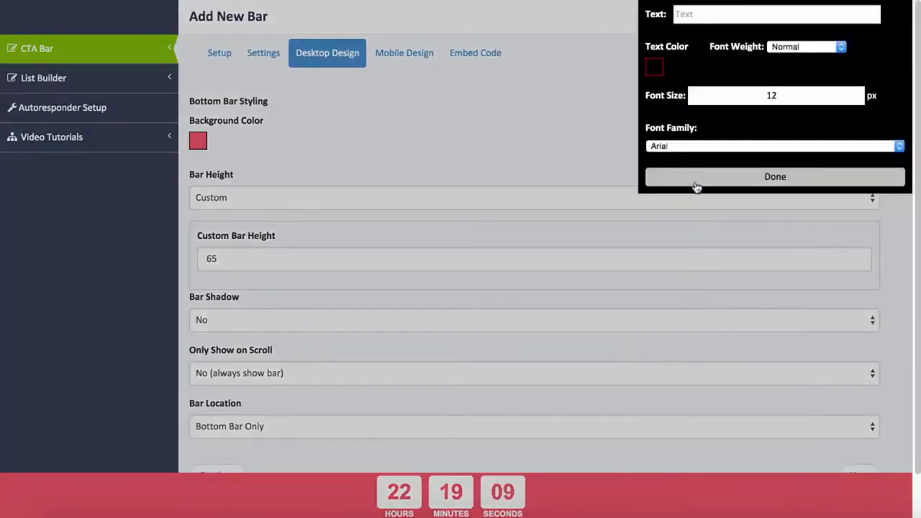
{"action": "left_click", "coordinate": [703, 14]}
{"action": "type", "text": "SOCIAL POST MANAGER CLOSES DOWN IN:"}
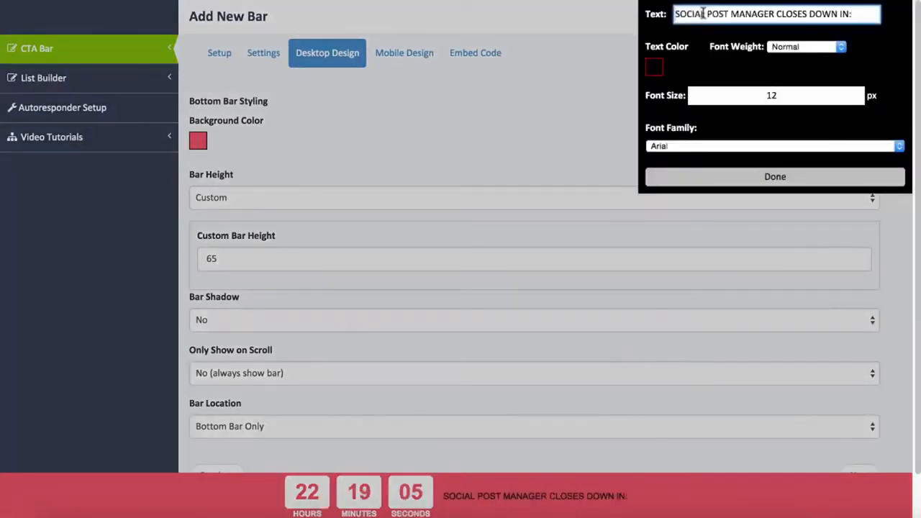
{"action": "left_click", "coordinate": [654, 67]}
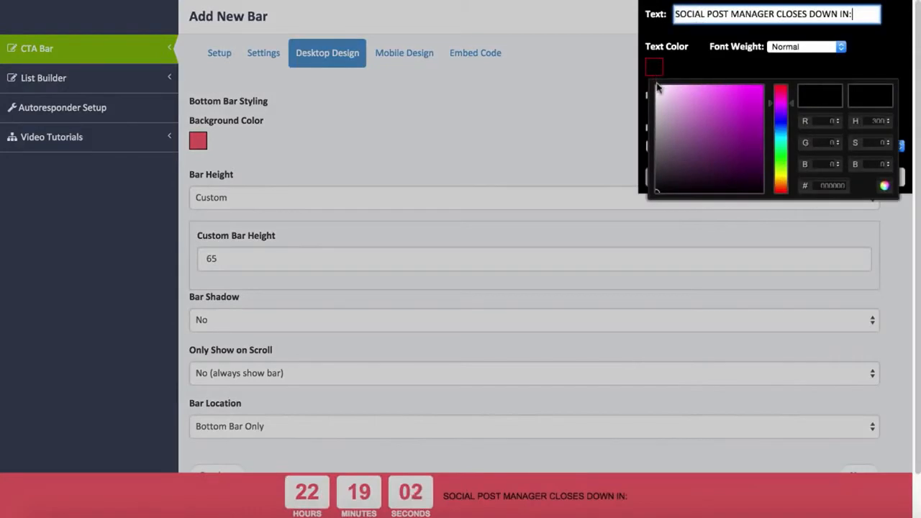
{"action": "left_click", "coordinate": [656, 86]}
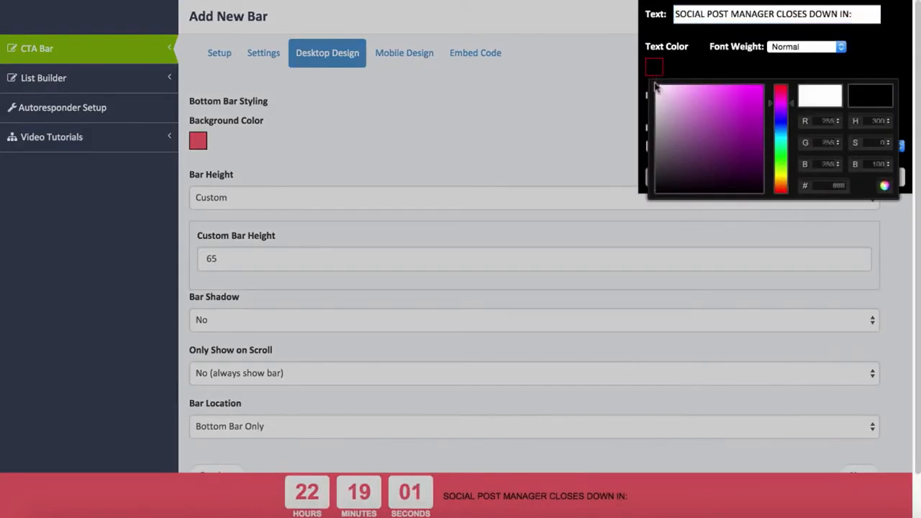
{"action": "left_click", "coordinate": [883, 185]}
- Increase the closing message's font size to 15 px and place the text before the countdown timer
{"action": "left_click", "coordinate": [859, 92]}
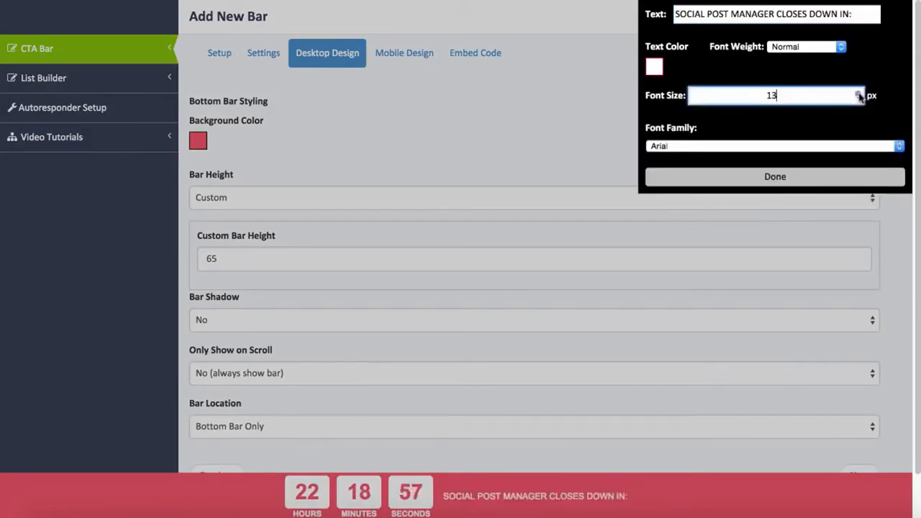
{"action": "left_click", "coordinate": [858, 93]}
{"action": "left_click", "coordinate": [858, 92]}
{"action": "left_click", "coordinate": [807, 174]}
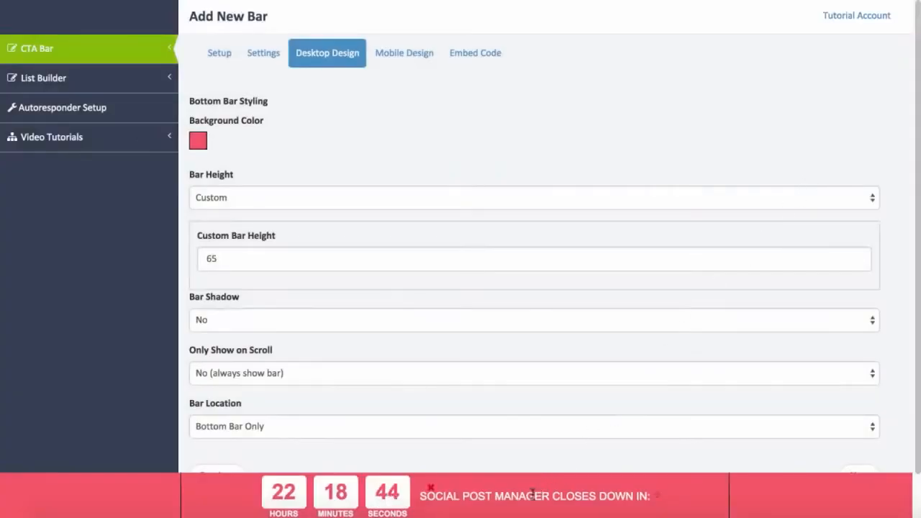
{"action": "scroll", "coordinate": [533, 494], "scroll_direction": "down", "scroll_amount": 2}
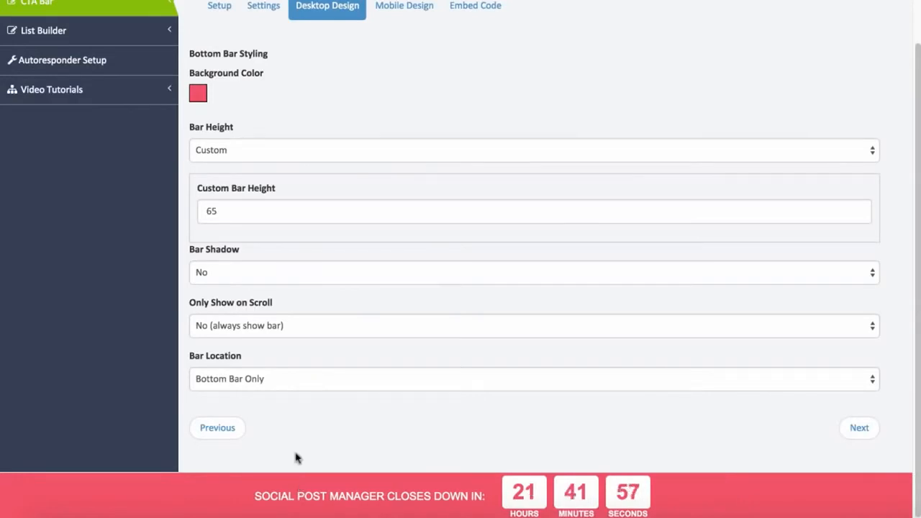
- Set the bar location to Both Top and Bottom Bars and make the top bar's background white
{"action": "left_click", "coordinate": [304, 382]}
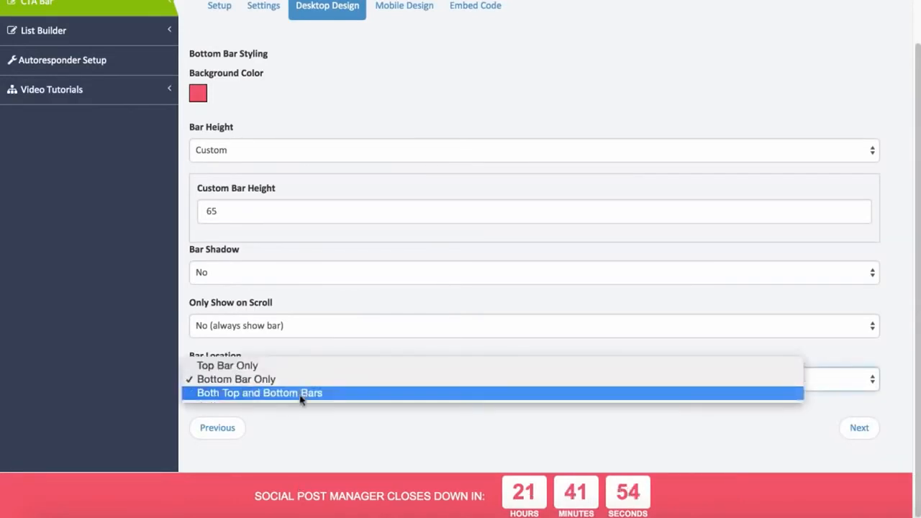
{"action": "left_click", "coordinate": [303, 395]}
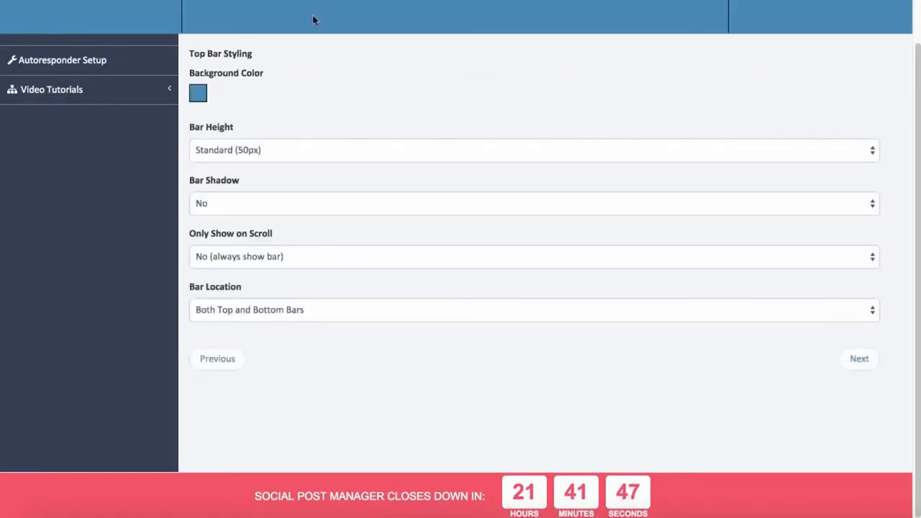
{"action": "scroll", "coordinate": [313, 20], "scroll_direction": "up", "scroll_amount": 1}
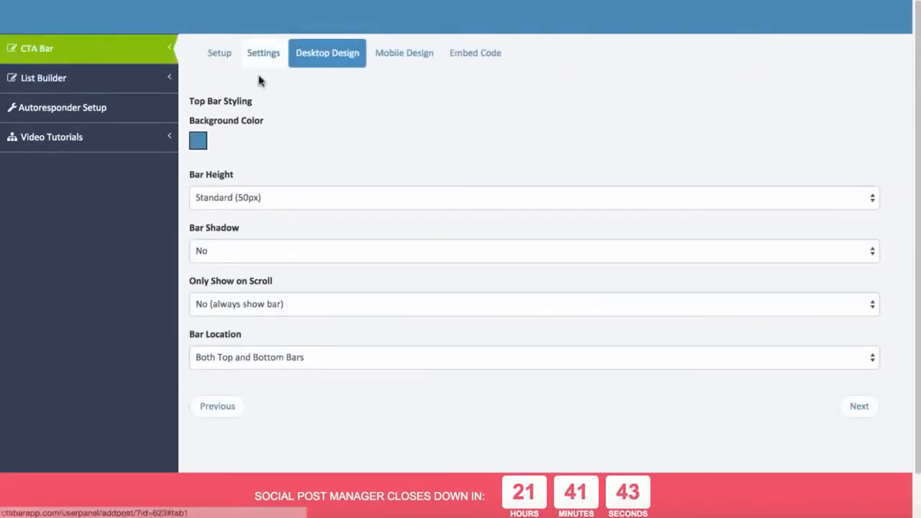
{"action": "left_click", "coordinate": [198, 141]}
{"action": "left_click", "coordinate": [200, 158]}
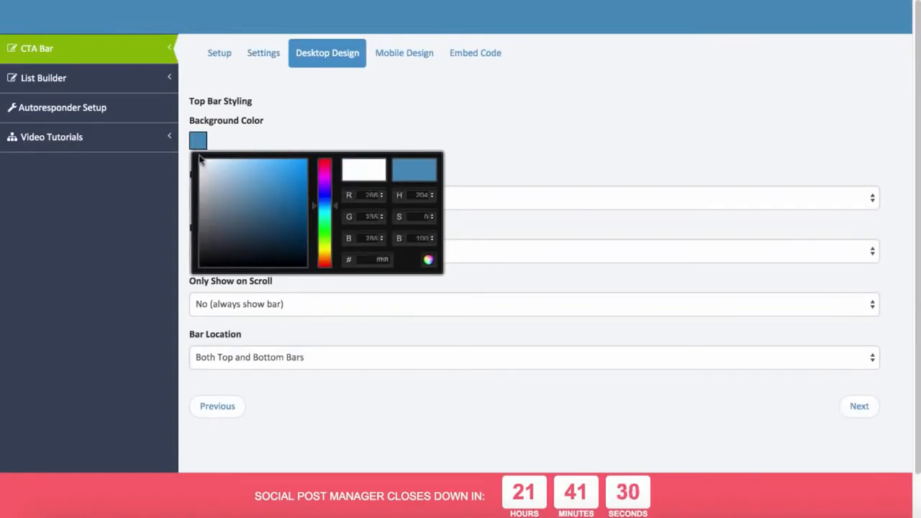
{"action": "left_click", "coordinate": [428, 263]}
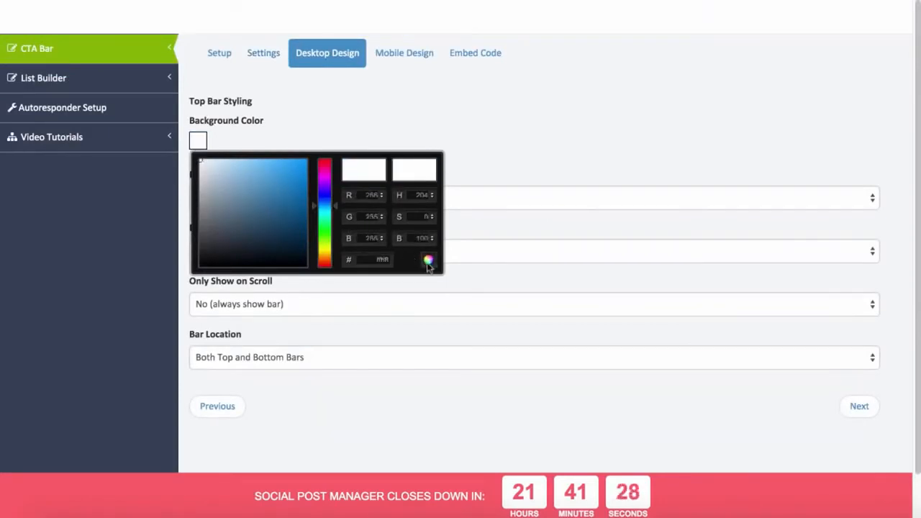
{"action": "left_click", "coordinate": [437, 21]}
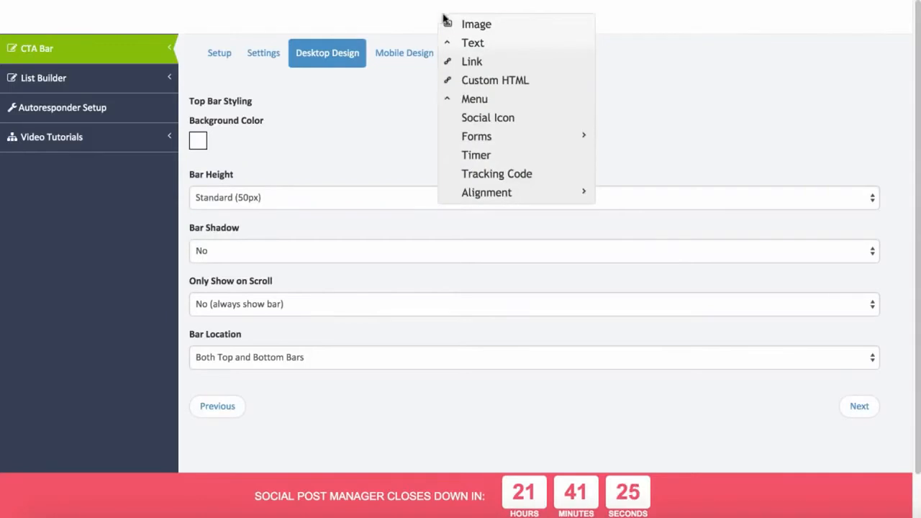
{"action": "left_click", "coordinate": [464, 26]}
{"action": "type", "text": "http://i.imgur.com/7xO5Gaa.png"}
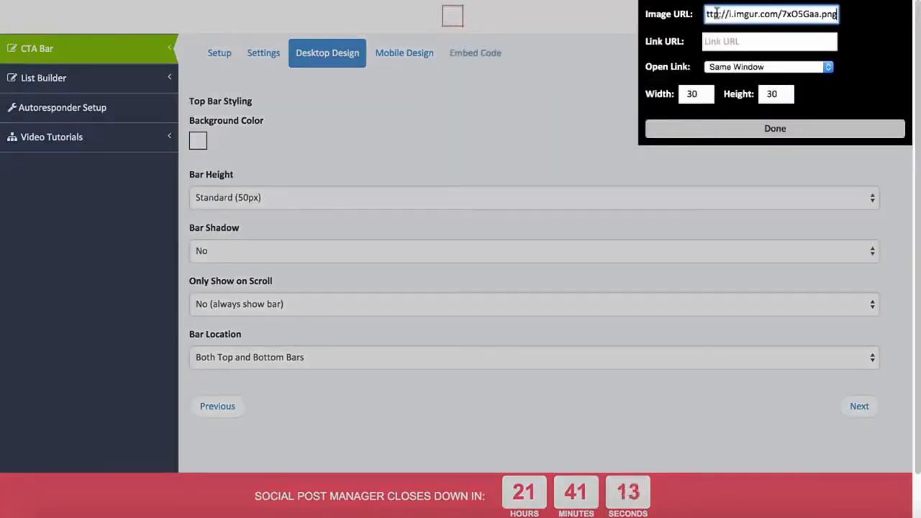
{"action": "double_click", "coordinate": [701, 93]}
{"action": "key", "text": "BackSpace"}
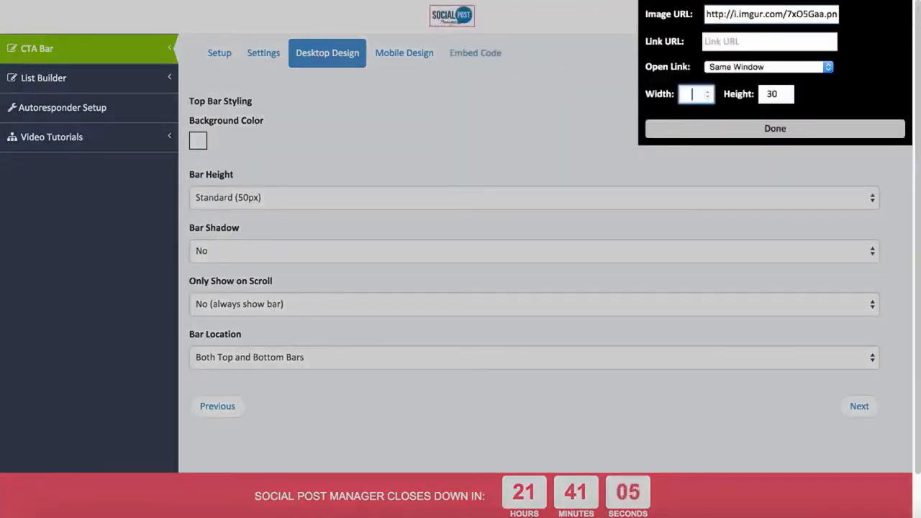
{"action": "key", "text": "Tab"}
{"action": "type", "text": "45"}
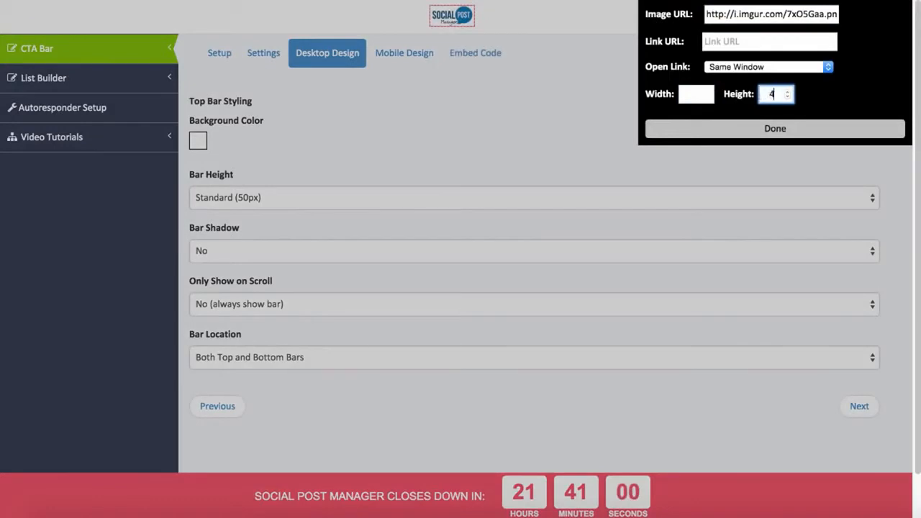
{"action": "left_click", "coordinate": [752, 131]}
- Make the top bar show only on scroll, and test this behaviour on the Social Post Manager sales page
{"action": "left_click", "coordinate": [525, 304]}
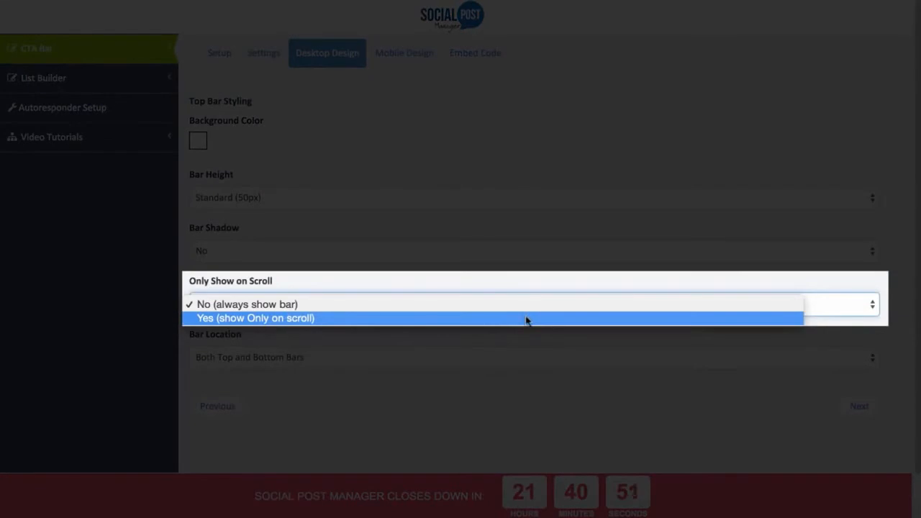
{"action": "left_click", "coordinate": [526, 319]}
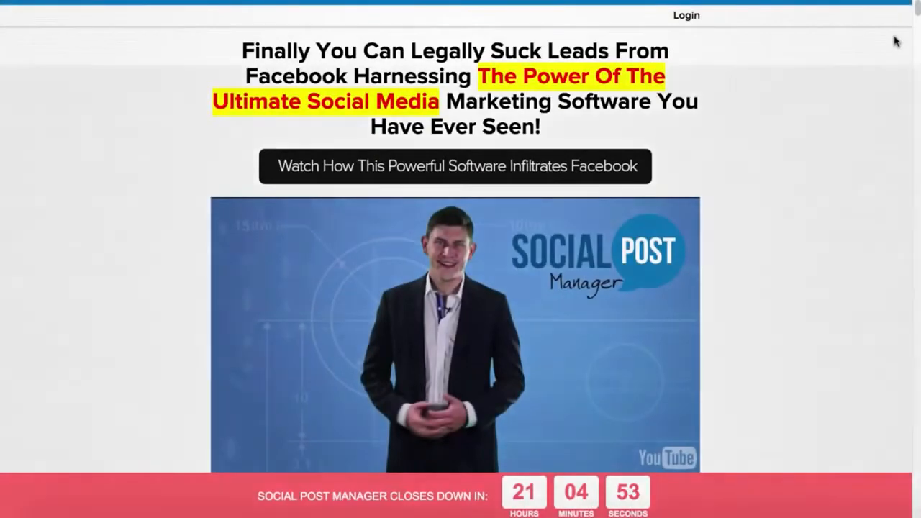
{"action": "scroll", "coordinate": [896, 45], "scroll_direction": "down", "scroll_amount": 3}
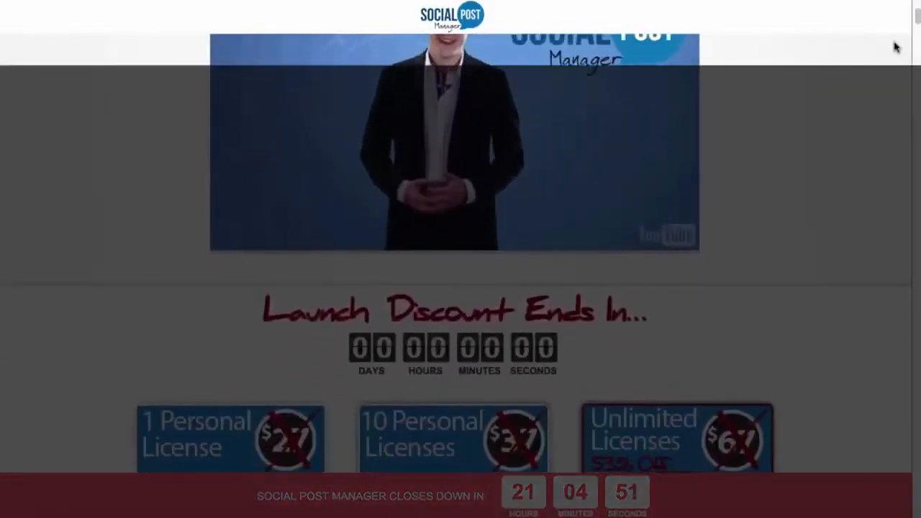
{"action": "scroll", "coordinate": [896, 47], "scroll_direction": "up", "scroll_amount": 3}
{"action": "scroll", "coordinate": [896, 47], "scroll_direction": "down", "scroll_amount": 5}
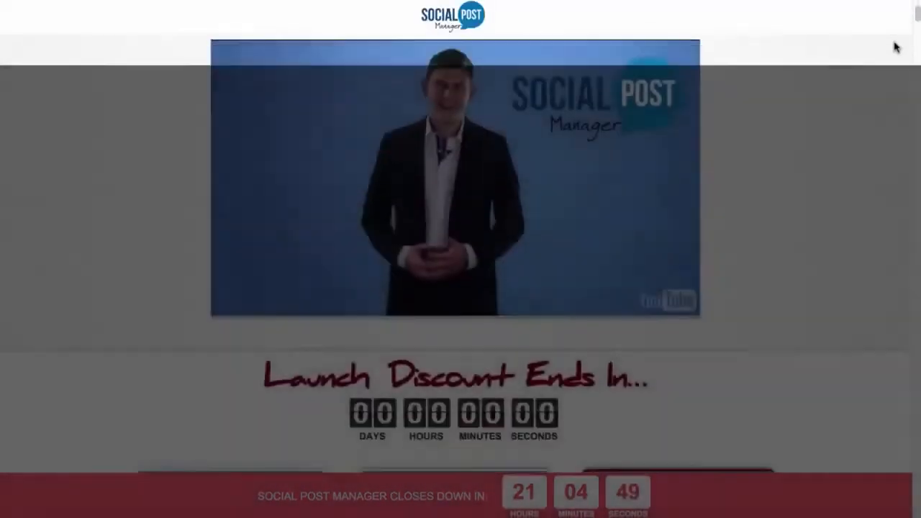
{"action": "scroll", "coordinate": [896, 47], "scroll_direction": "up", "scroll_amount": 5}
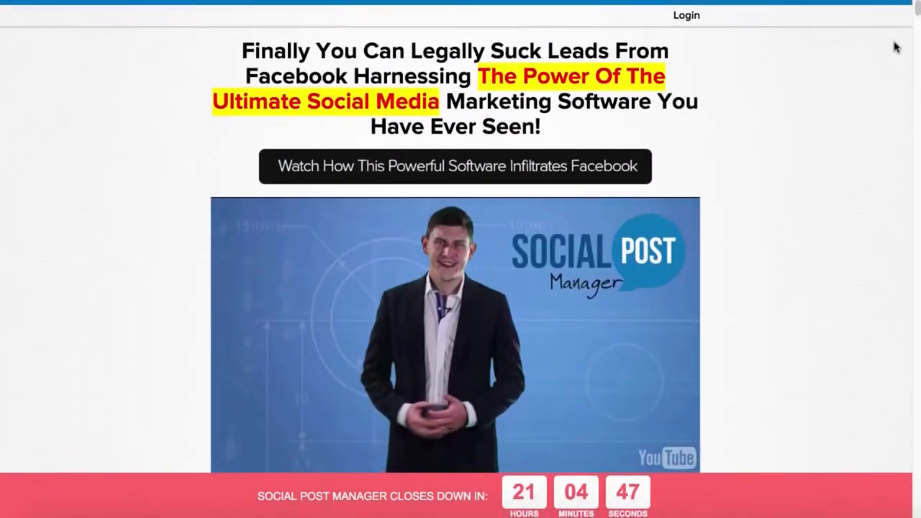
{"action": "scroll", "coordinate": [896, 47], "scroll_direction": "down", "scroll_amount": 2}
{"action": "scroll", "coordinate": [896, 46], "scroll_direction": "down", "scroll_amount": 1}
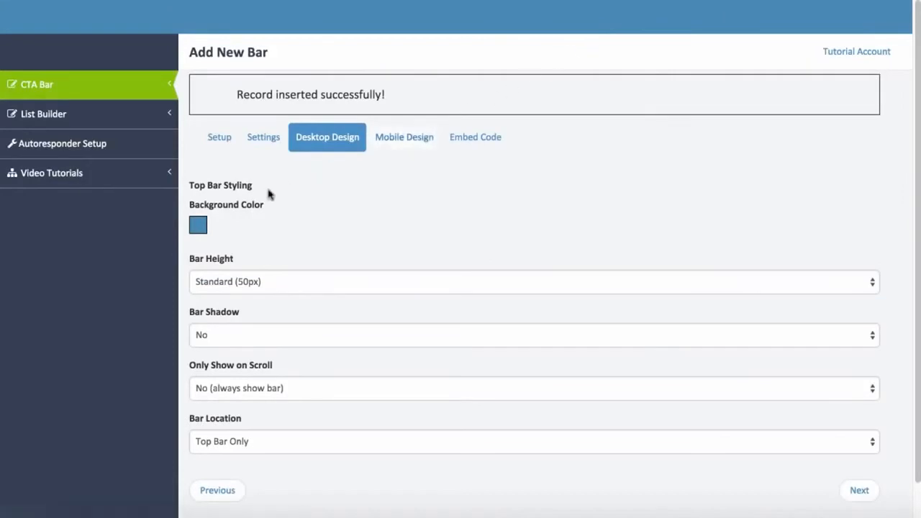
- Set the new bar's top background color to light orange, #fcc36d
{"action": "left_click", "coordinate": [200, 225]}
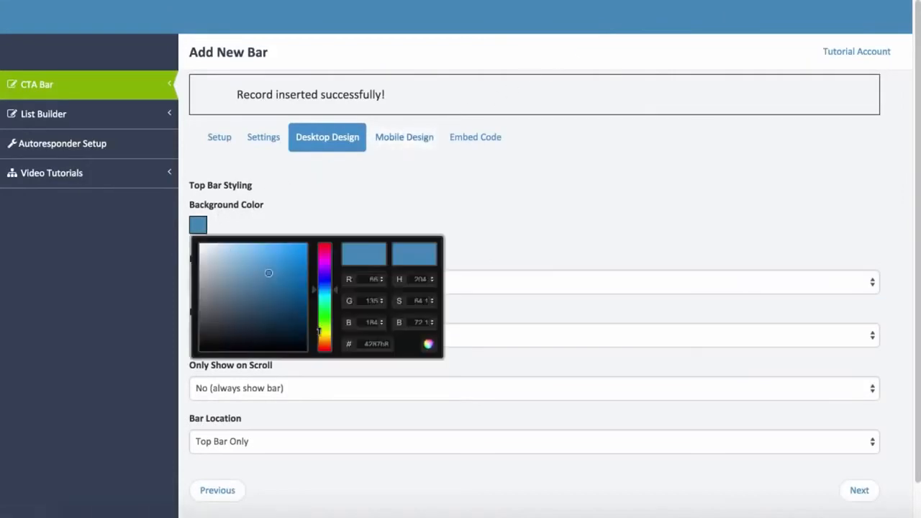
{"action": "left_click_drag", "start_coordinate": [317, 331], "coordinate": [322, 339]}
{"action": "left_click_drag", "start_coordinate": [269, 273], "coordinate": [260, 244]}
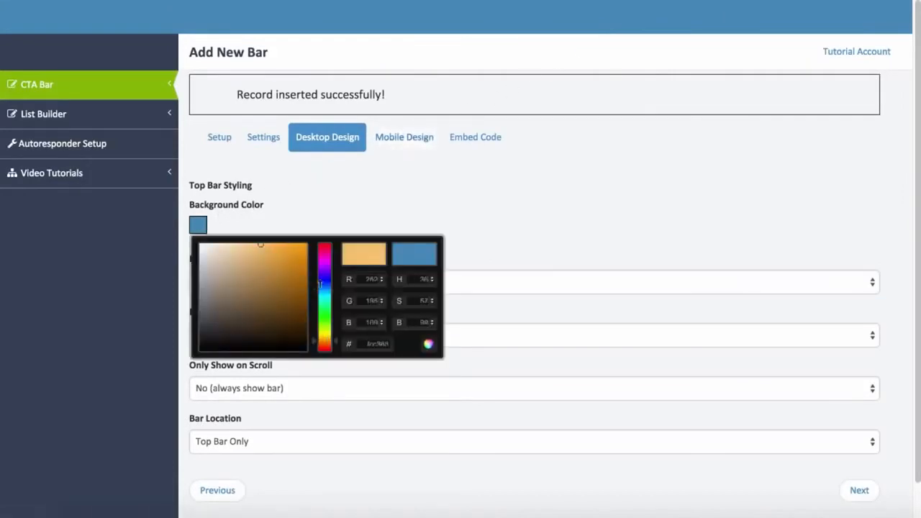
{"action": "left_click", "coordinate": [429, 345]}
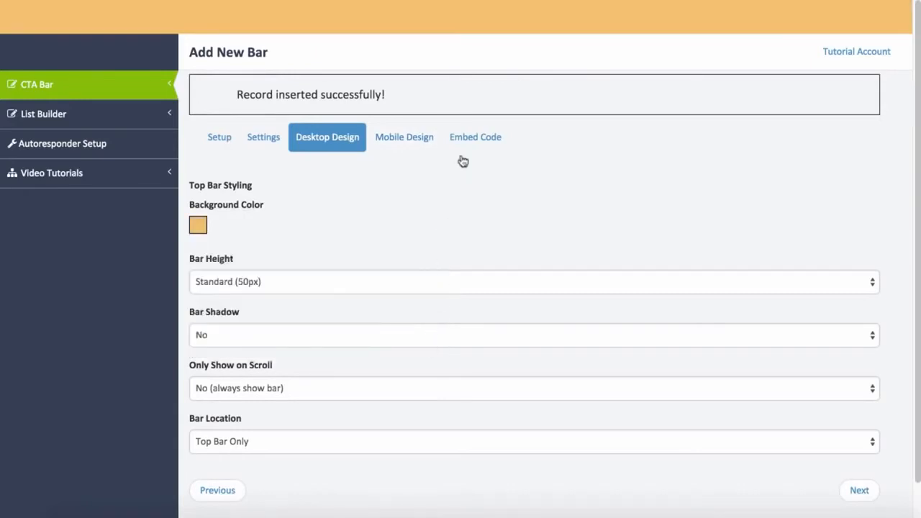
- Add a white text element reading "Learn what foods are healthy and lead to extreme weight loss" to the top bar
{"action": "right_click", "coordinate": [479, 20]}
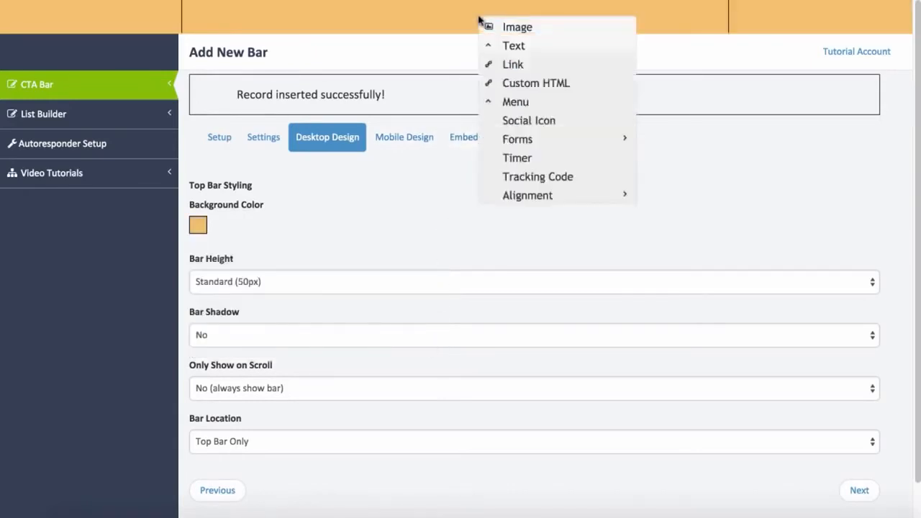
{"action": "left_click", "coordinate": [518, 45]}
{"action": "left_click", "coordinate": [680, 13]}
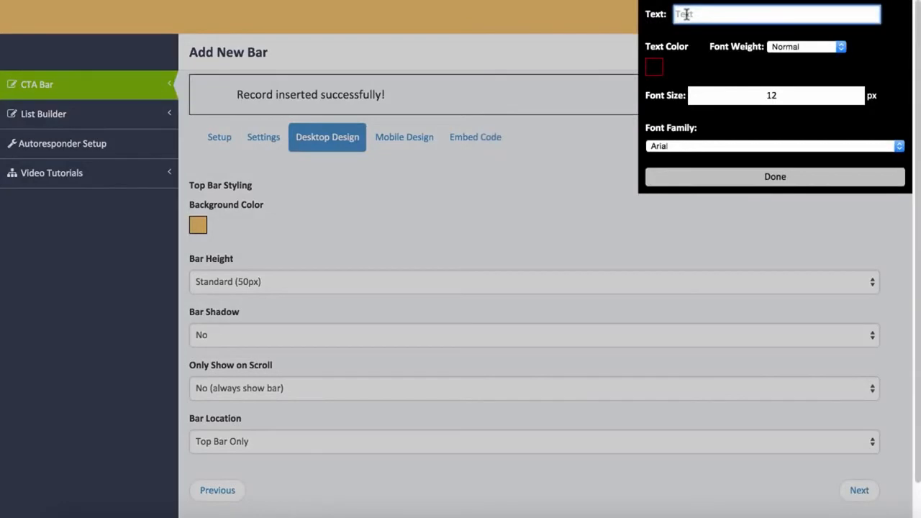
{"action": "type", "text": "Learn what foods are healthy and lead to extreme weight loss"}
{"action": "left_click", "coordinate": [654, 67]}
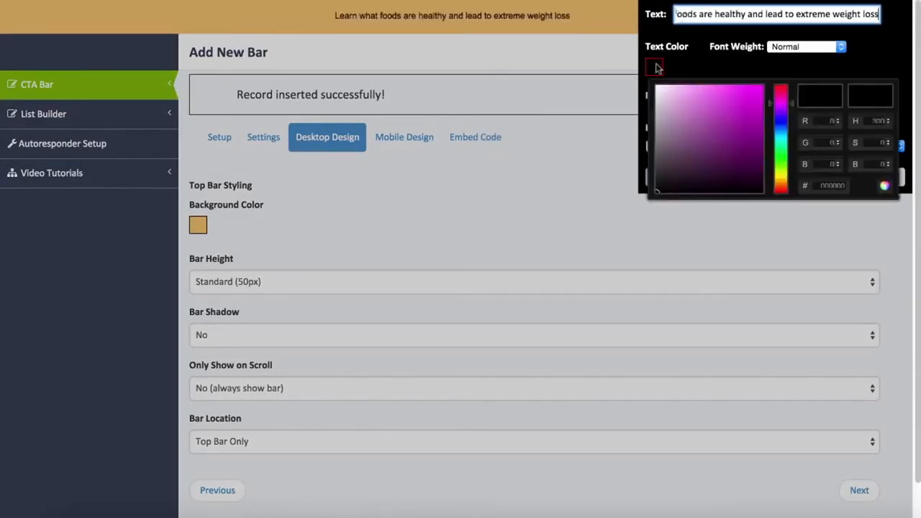
{"action": "left_click", "coordinate": [885, 186]}
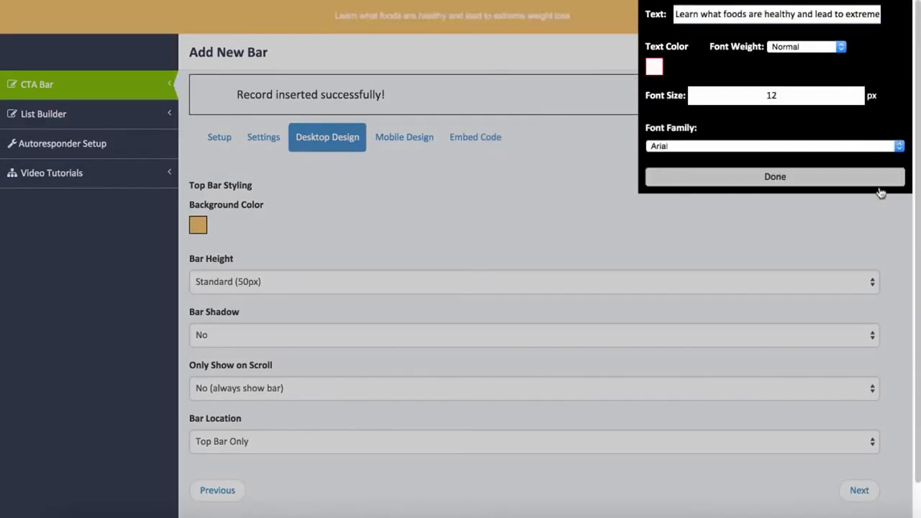
- Increase the font size of the weight-loss text in the top bar
{"action": "left_click", "coordinate": [857, 93]}
{"action": "left_click", "coordinate": [857, 93]}
{"action": "left_click", "coordinate": [857, 93]}
{"action": "left_click", "coordinate": [857, 93]}
{"action": "left_click", "coordinate": [857, 93]}
{"action": "left_click", "coordinate": [799, 178]}
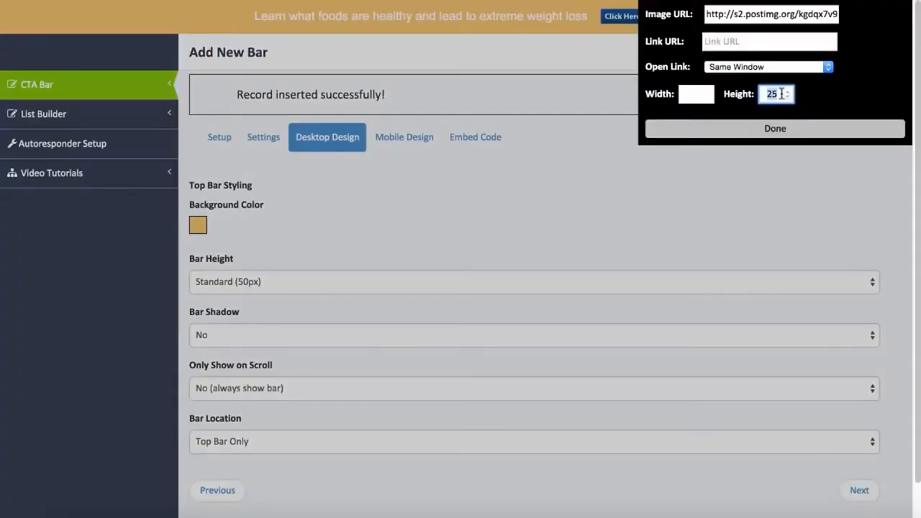
- Set the "Click Here!" button image's height to 35 and paste the ClickBank affiliate link as its link URL
{"action": "type", "text": "35"}
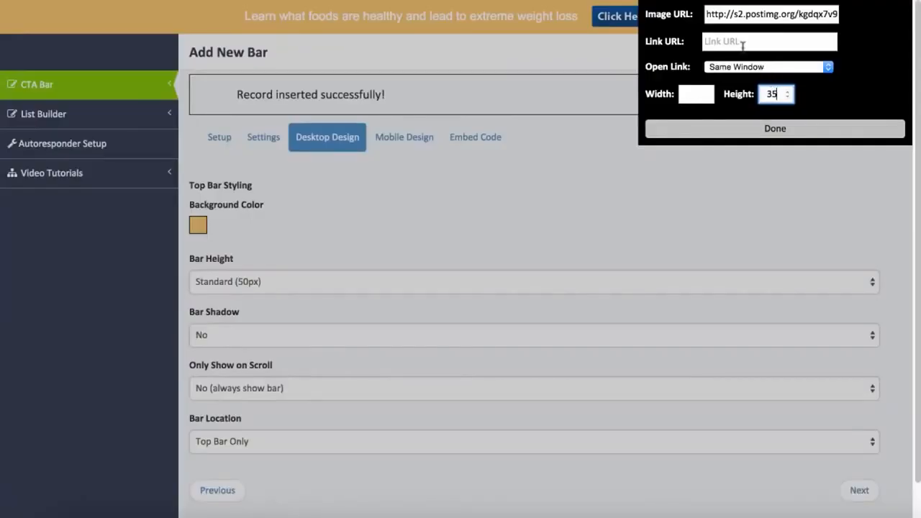
{"action": "left_click", "coordinate": [740, 42]}
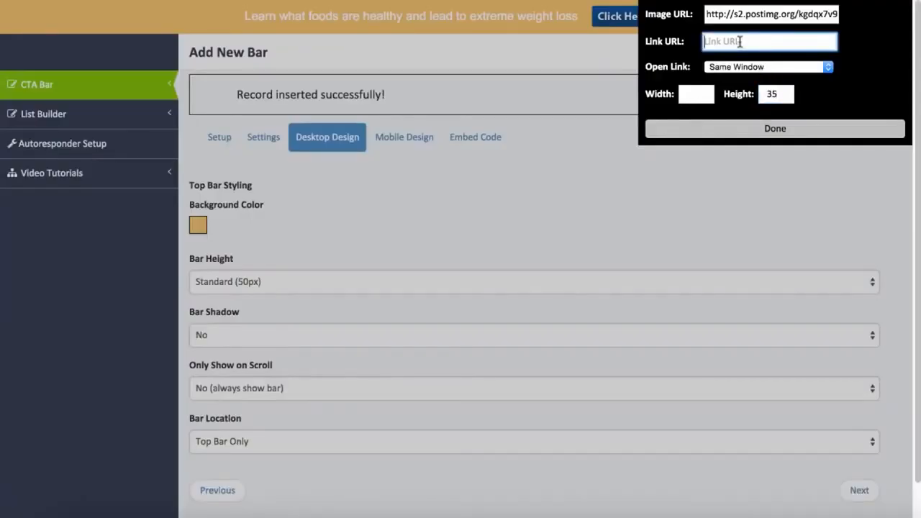
{"action": "key", "text": "super+v"}
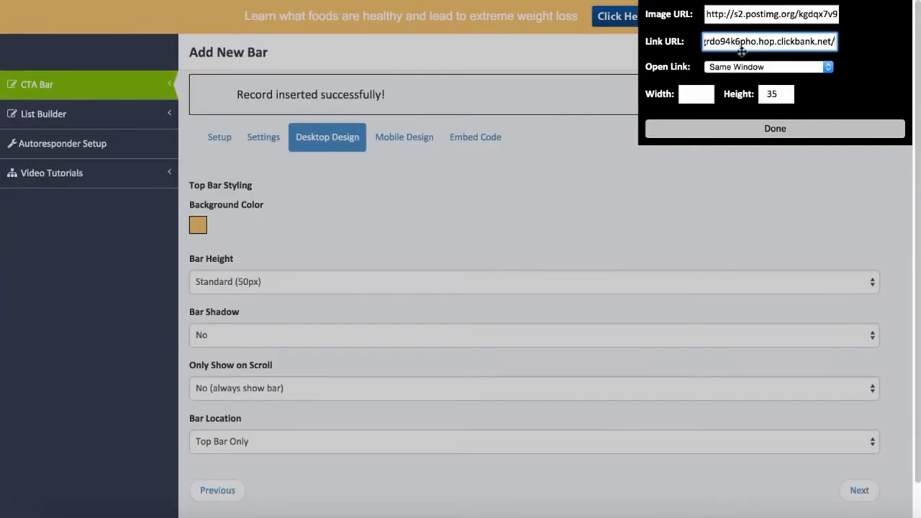
{"action": "left_click", "coordinate": [752, 130]}
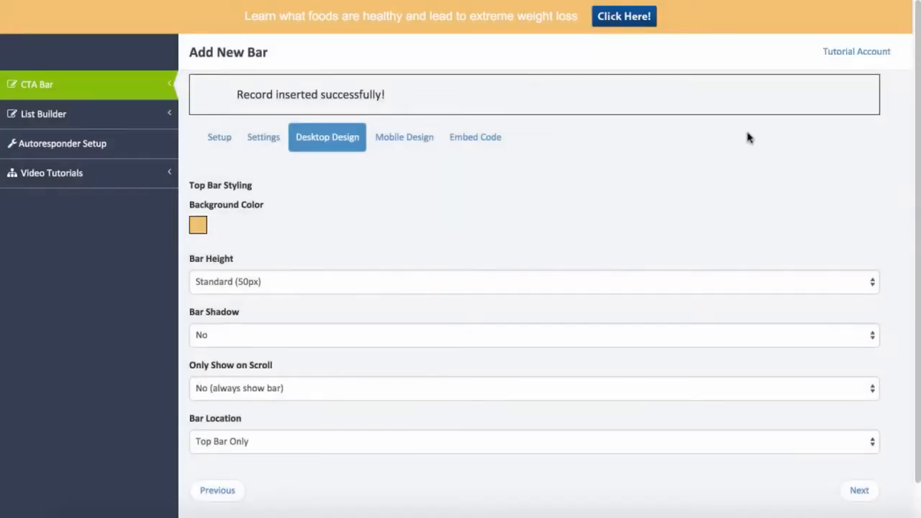
- Switch the bar height to Custom in both the desktop and mobile designs, using 40 for the mobile bar
{"action": "left_click", "coordinate": [464, 282]}
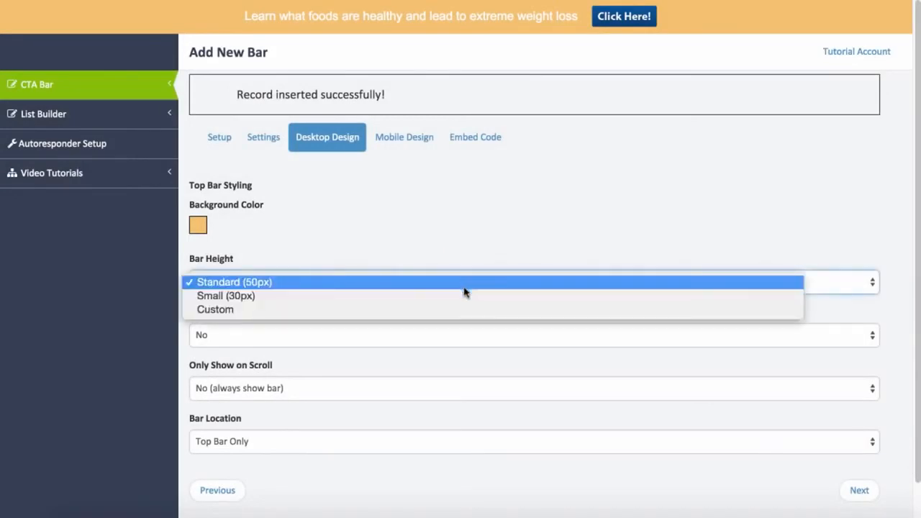
{"action": "left_click", "coordinate": [464, 310]}
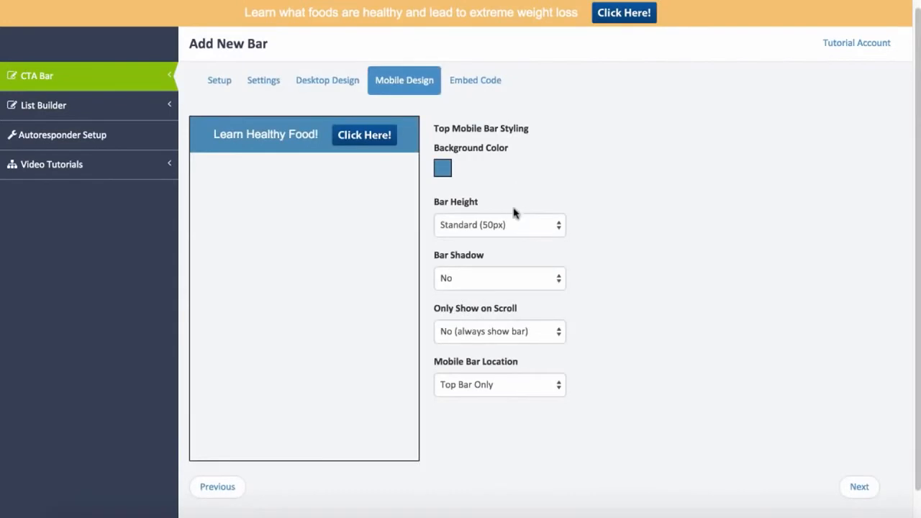
{"action": "left_click", "coordinate": [512, 225]}
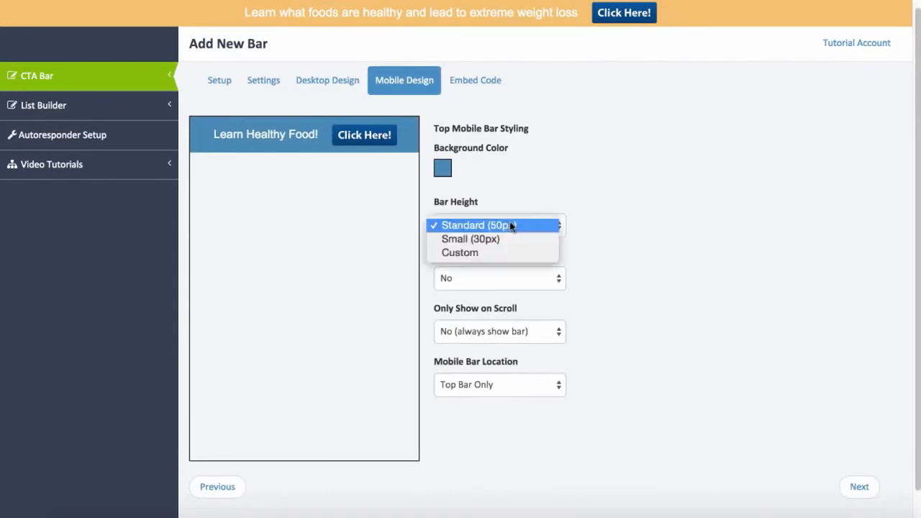
{"action": "left_click", "coordinate": [516, 254]}
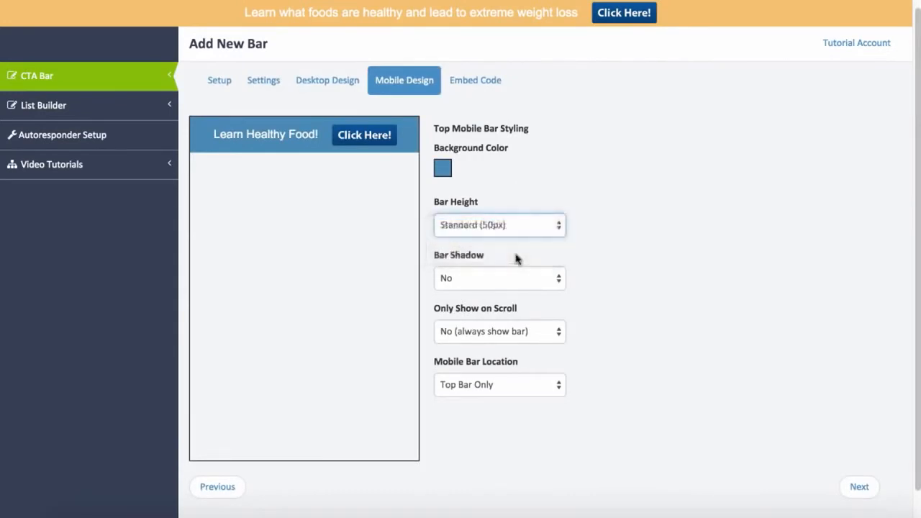
- Set the mobile top bar's background color to #fcc36d
{"action": "left_click", "coordinate": [443, 170]}
{"action": "double_click", "coordinate": [611, 286]}
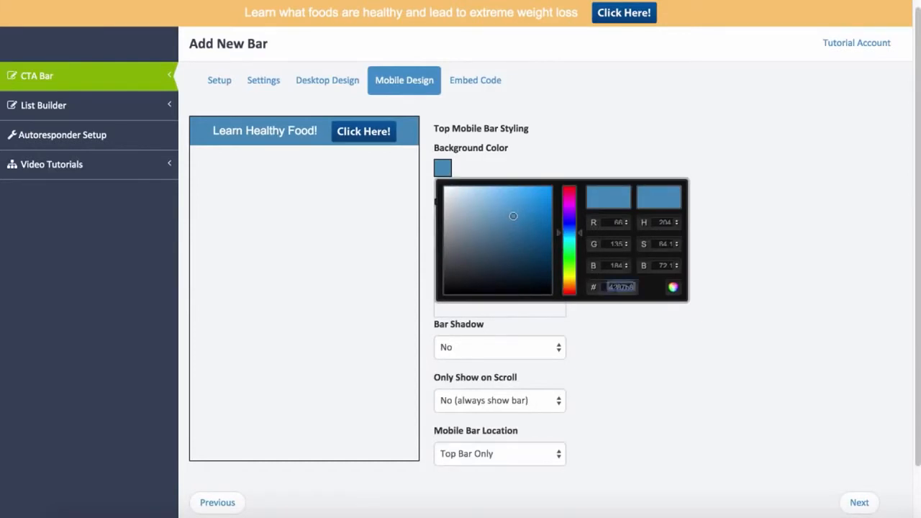
{"action": "key", "text": "ctrl+v"}
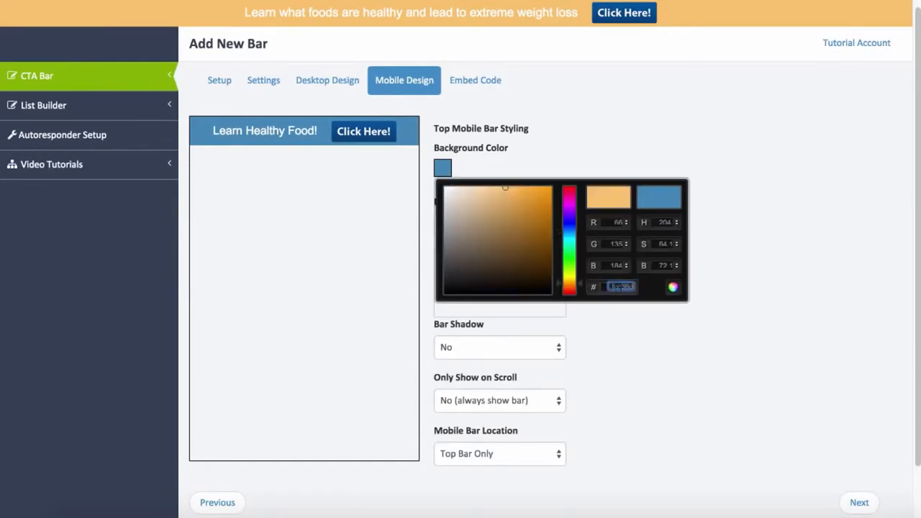
{"action": "left_click", "coordinate": [672, 288]}
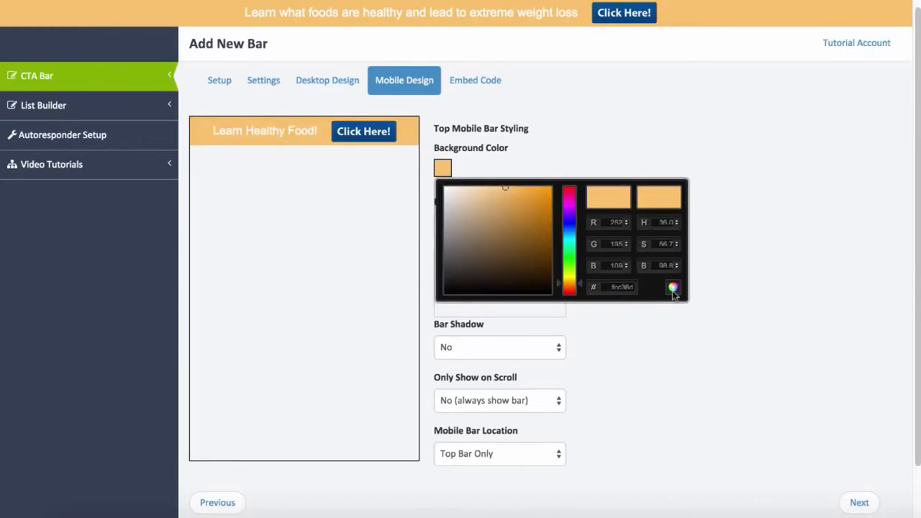
{"action": "left_click", "coordinate": [614, 323]}
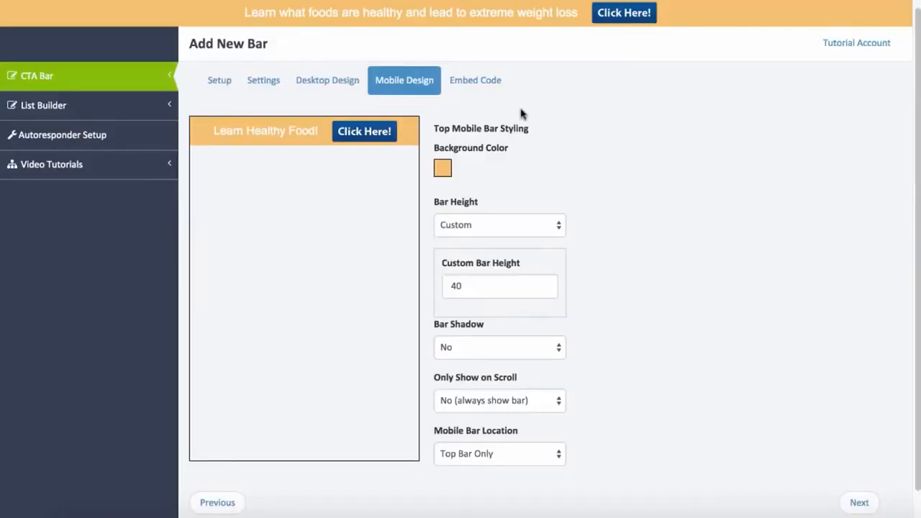
- Open the bar's embed code and select the entire script line
{"action": "left_click", "coordinate": [495, 85]}
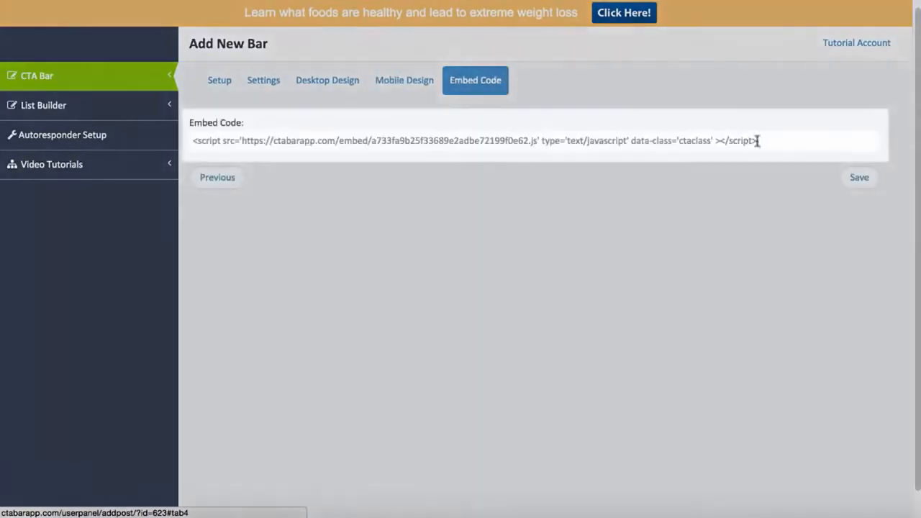
{"action": "left_click_drag", "start_coordinate": [757, 141], "coordinate": [630, 142]}
{"action": "left_click_drag", "start_coordinate": [515, 137], "coordinate": [190, 144]}
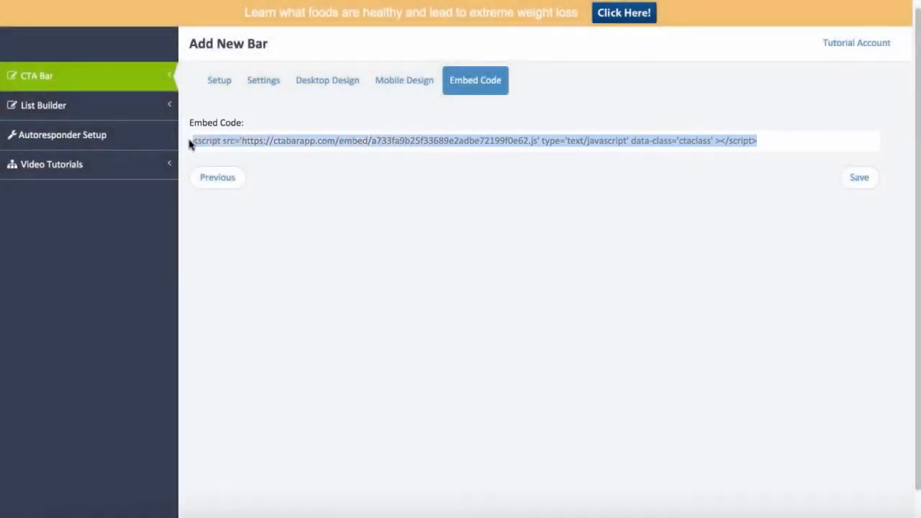